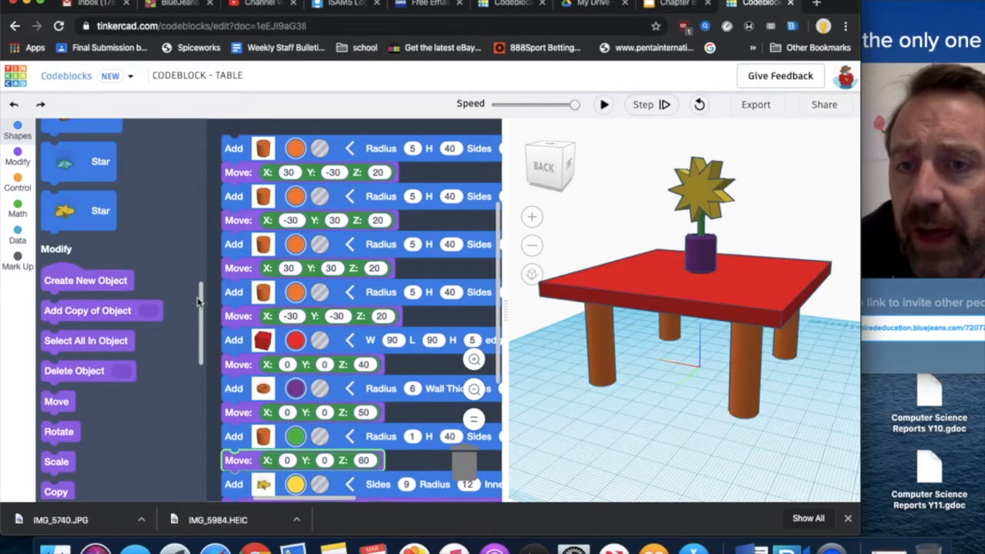
# Look through the Shapes, Modify and Control blocks available in the block library.
pyautogui.scroll(15, 200, 309)
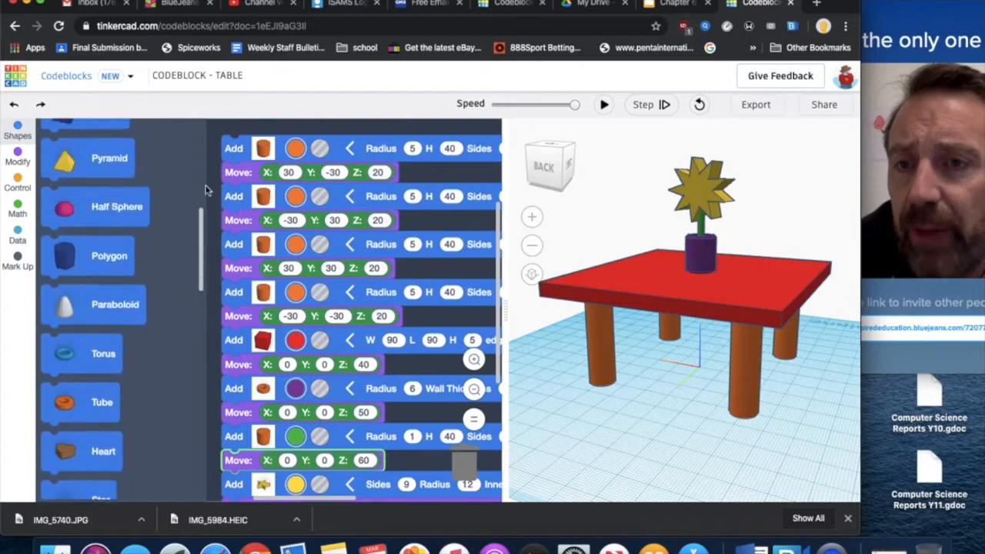
pyautogui.moveTo(203, 181); pyautogui.dragTo(191, 310)
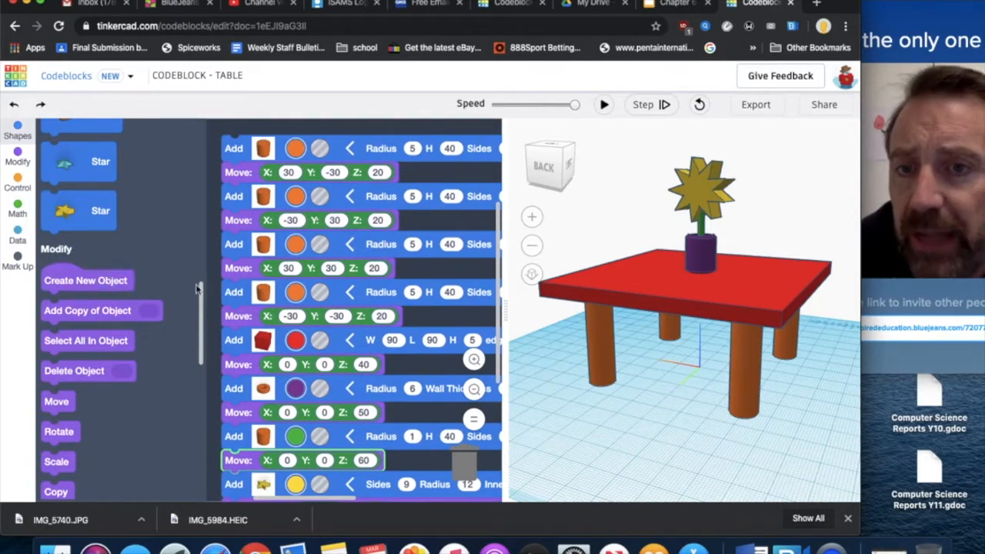
pyautogui.scroll(-5, 195, 314)
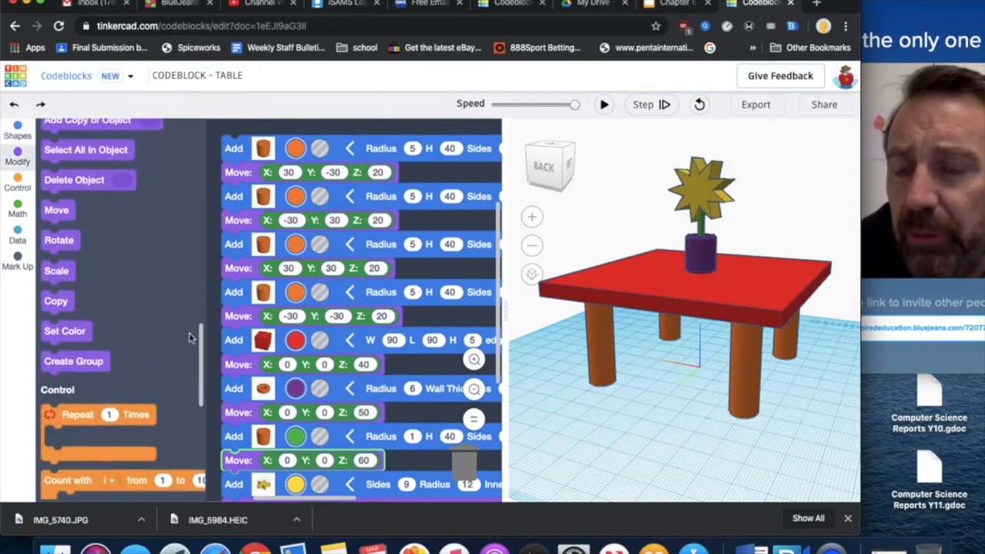
pyautogui.scroll(3, 208, 307)
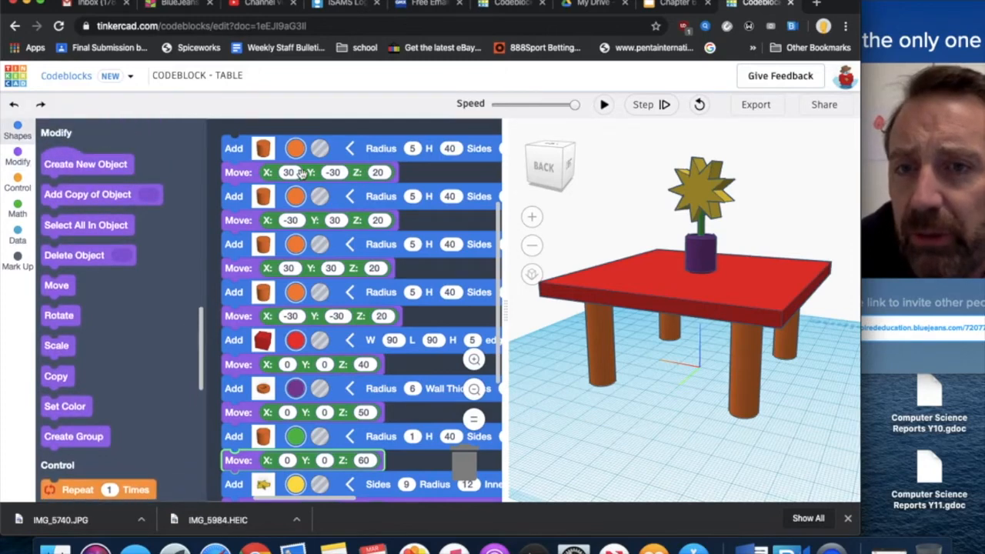
pyautogui.moveTo(204, 330); pyautogui.dragTo(206, 185)
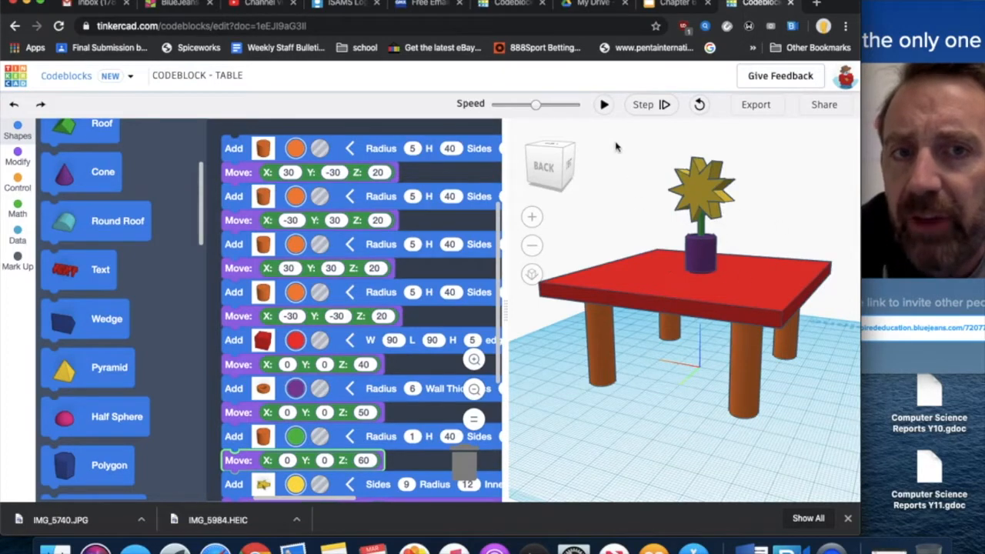
# Run the finished table program and examine its sequence of Add, Move and Rotate blocks.
pyautogui.click(604, 105)
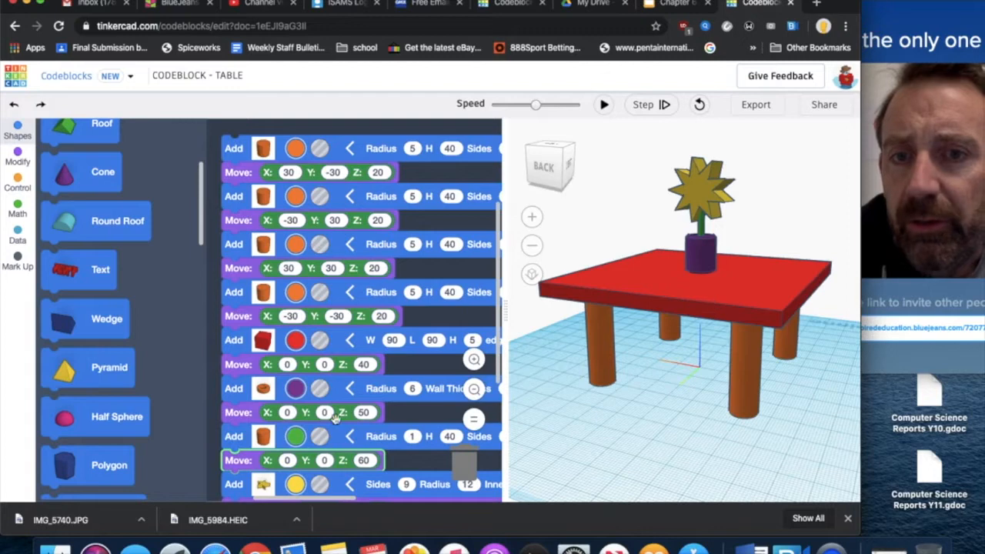
pyautogui.scroll(-2, 320, 425)
pyautogui.scroll(-1, 319, 425)
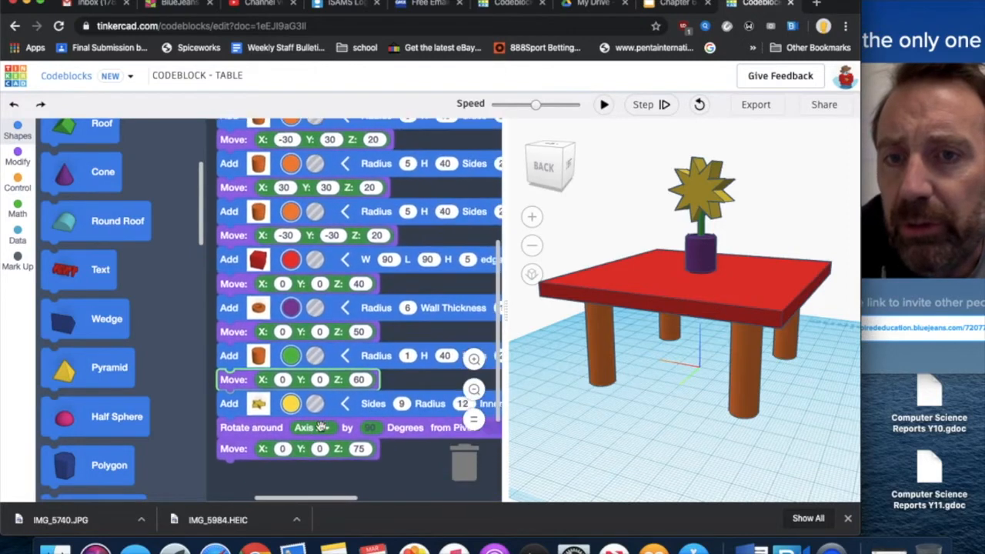
pyautogui.scroll(3, 320, 424)
pyautogui.scroll(1, 319, 424)
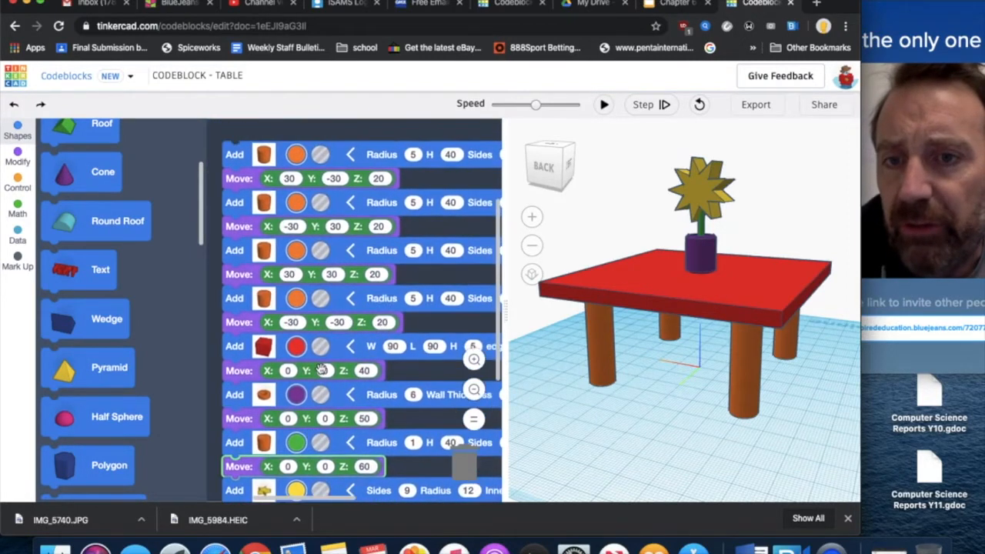
pyautogui.scroll(-3, 322, 370)
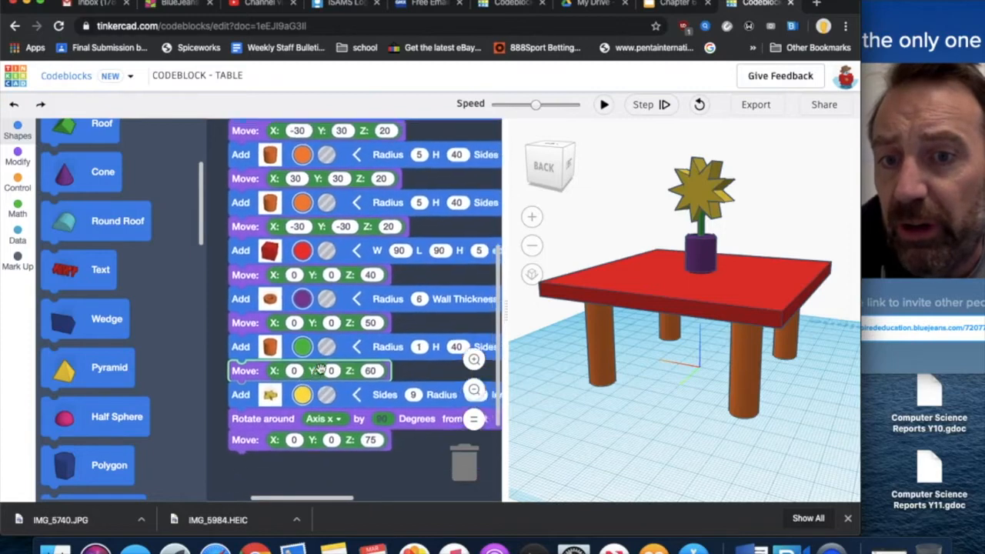
pyautogui.hscroll(-1, 319, 369)
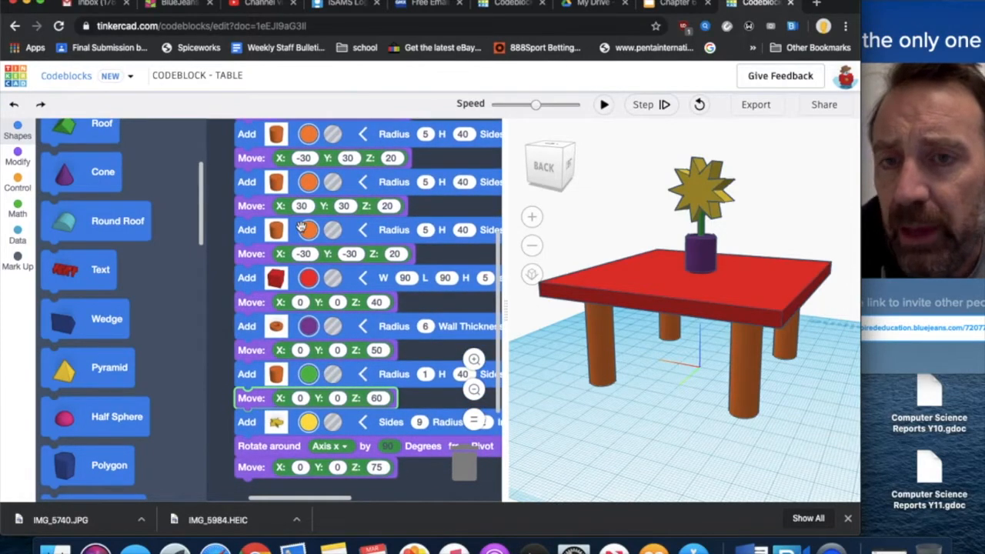
pyautogui.scroll(3, 464, 241)
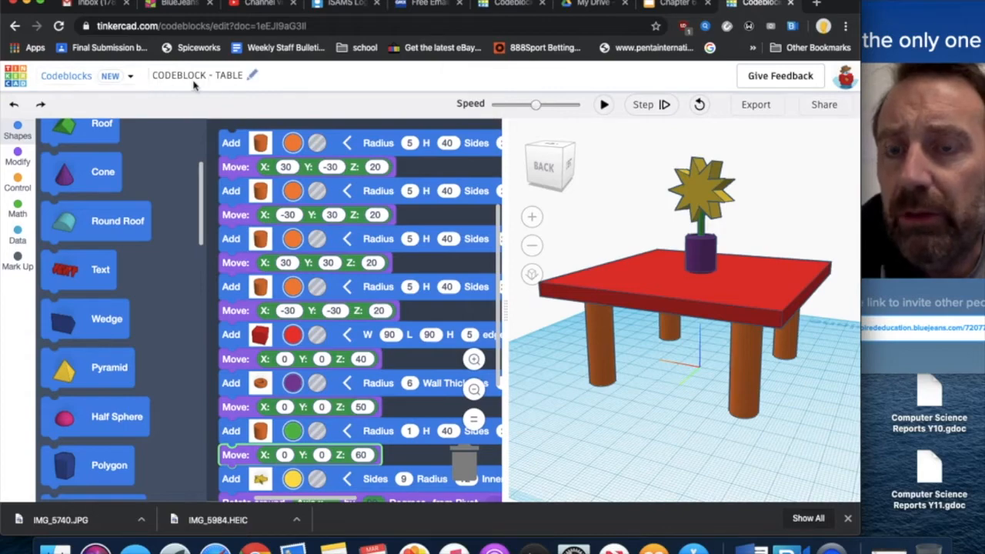
# Create a new Codeblocks design and place a Cylinder block in the empty workspace.
pyautogui.click(111, 80)
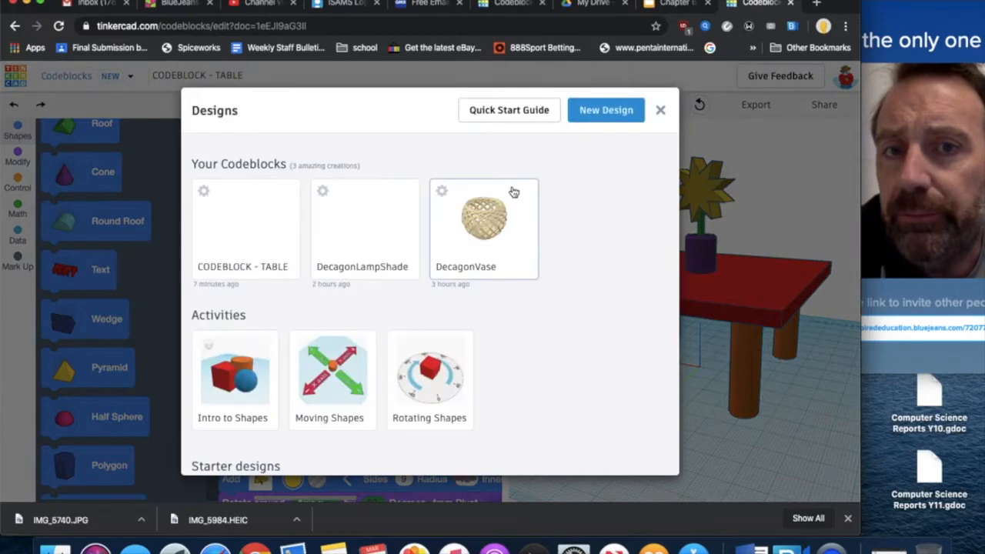
pyautogui.click(612, 112)
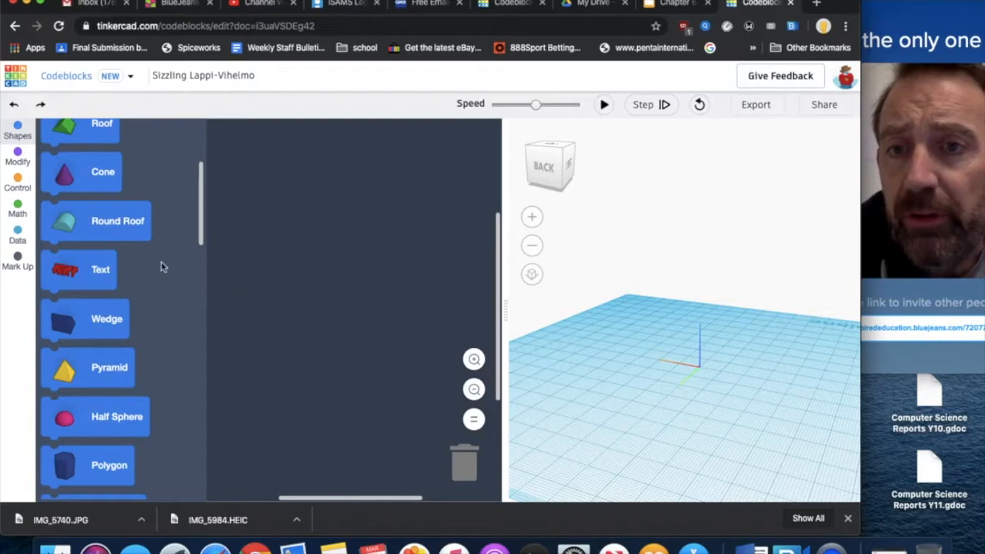
pyautogui.scroll(3, 162, 267)
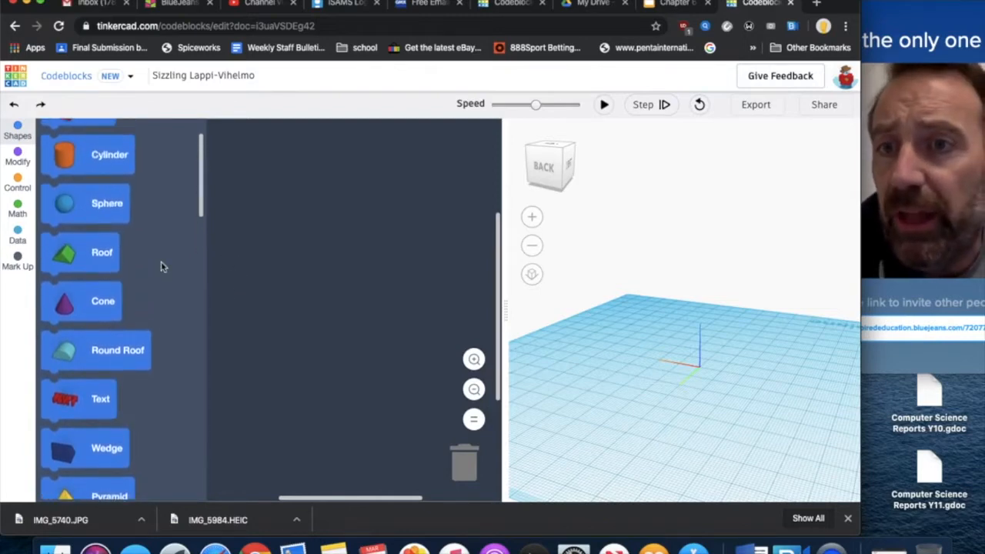
pyautogui.scroll(1, 162, 267)
pyautogui.moveTo(91, 191); pyautogui.dragTo(243, 150)
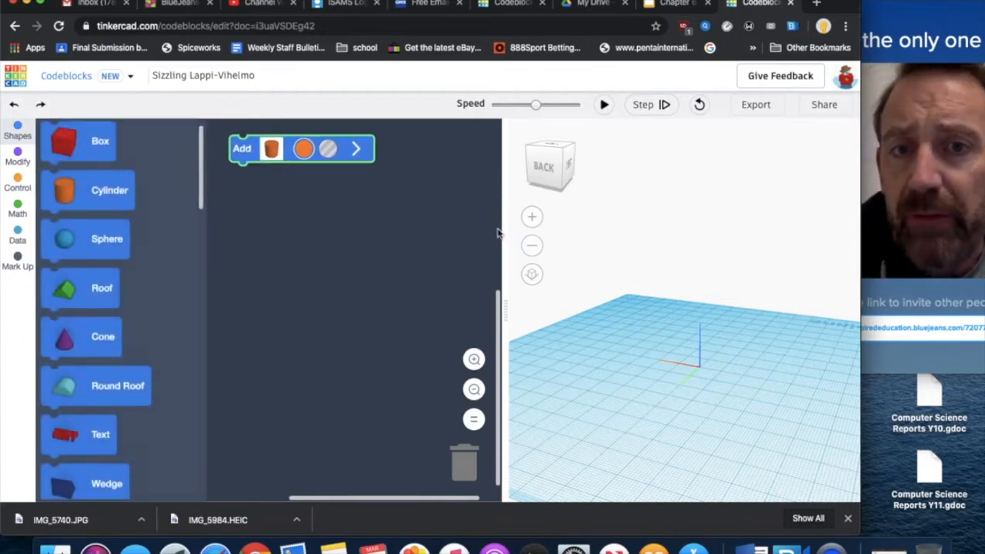
# Widen the code workspace and expand the Cylinder block so its parameters can be edited.
pyautogui.moveTo(503, 229); pyautogui.dragTo(586, 230)
pyautogui.click(349, 147)
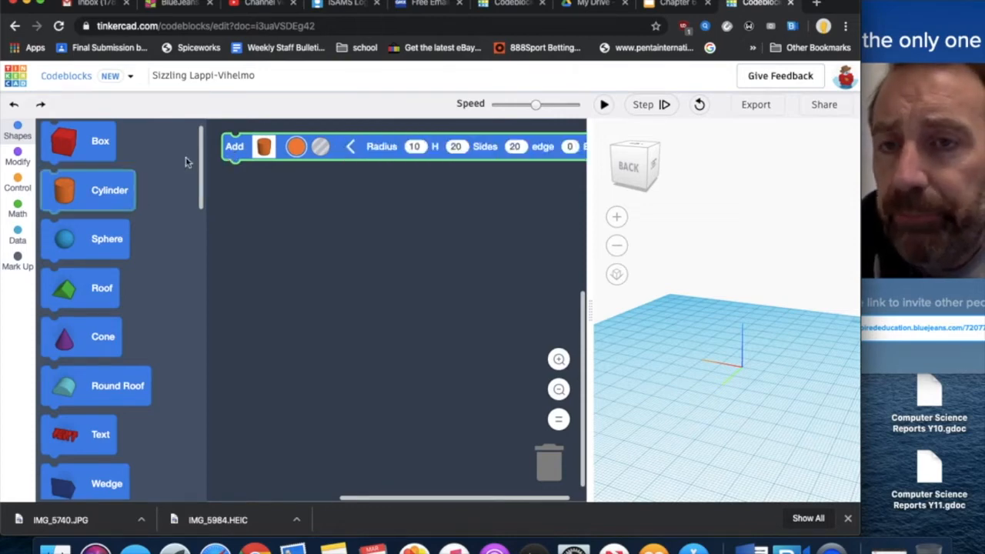
pyautogui.moveTo(235, 146); pyautogui.dragTo(220, 147)
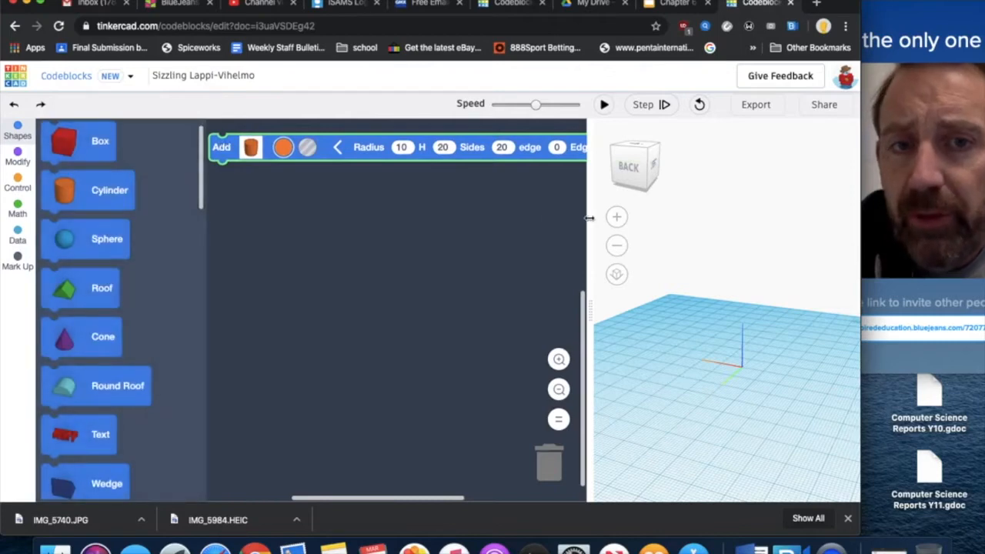
pyautogui.moveTo(613, 219); pyautogui.dragTo(583, 201)
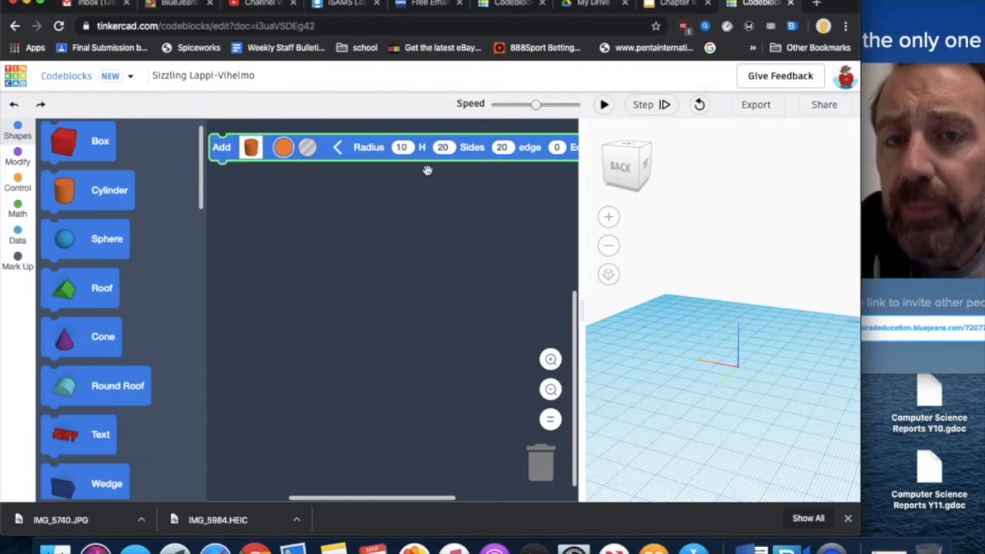
# Run the program and view the cylinder from the back to check its position relative to the workplane.
pyautogui.click(605, 105)
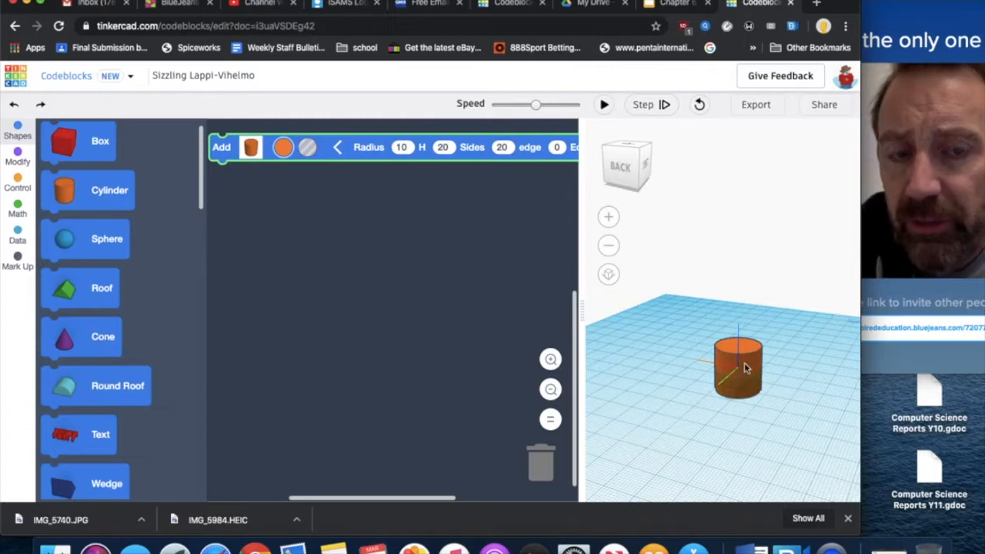
pyautogui.click(607, 182)
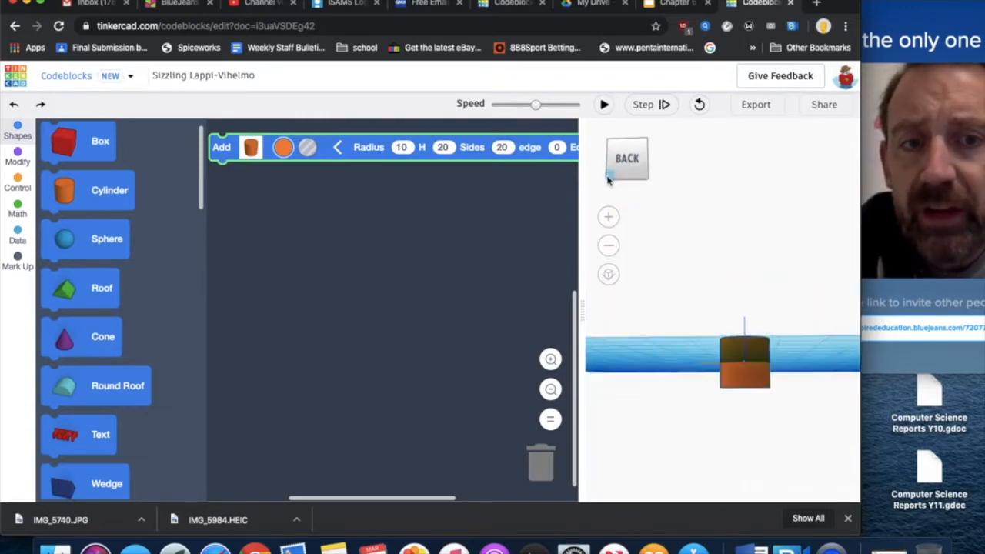
pyautogui.moveTo(607, 177); pyautogui.dragTo(604, 180)
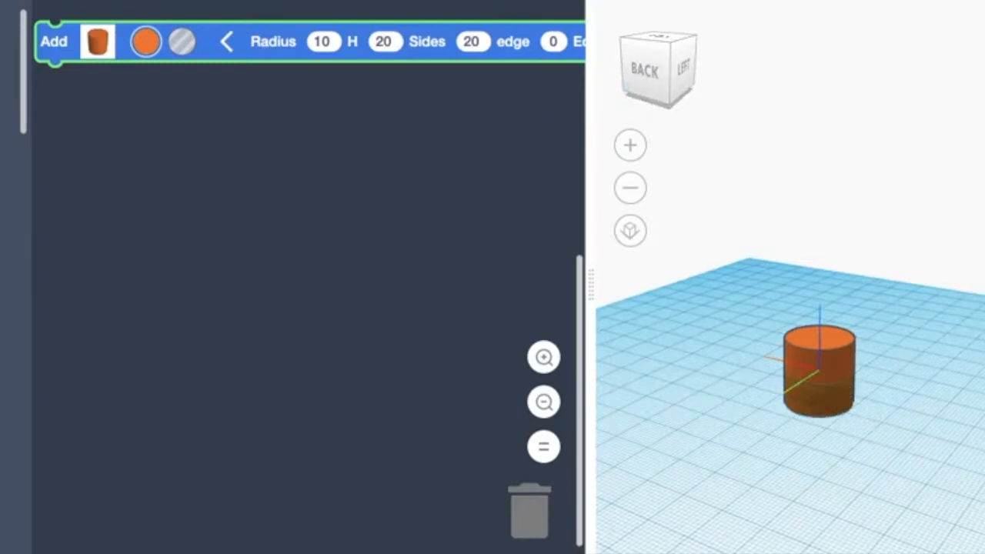
# Set the cylinder's radius to 5 and its height to 40, running the program to update the model.
pyautogui.click(325, 42)
pyautogui.write('5')
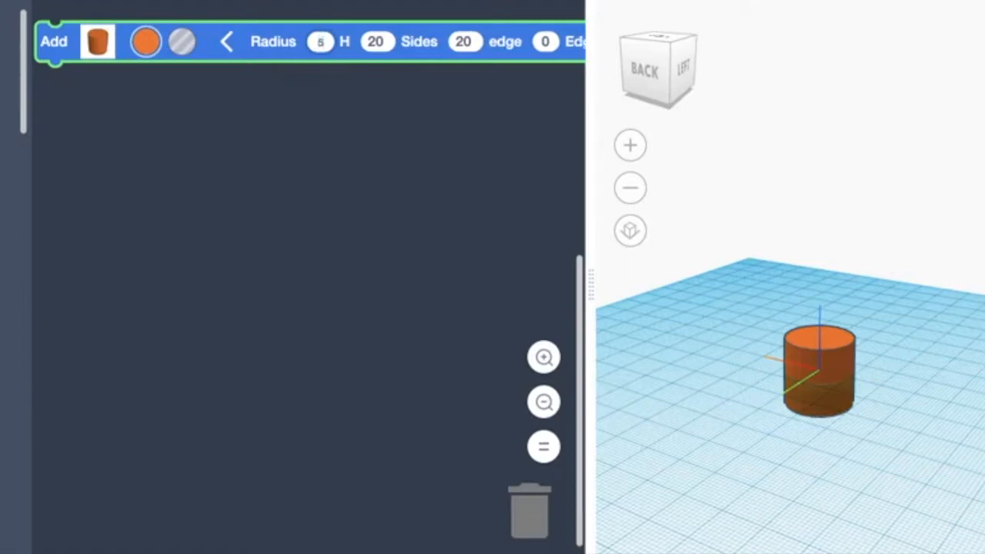
pyautogui.click(620, 2)
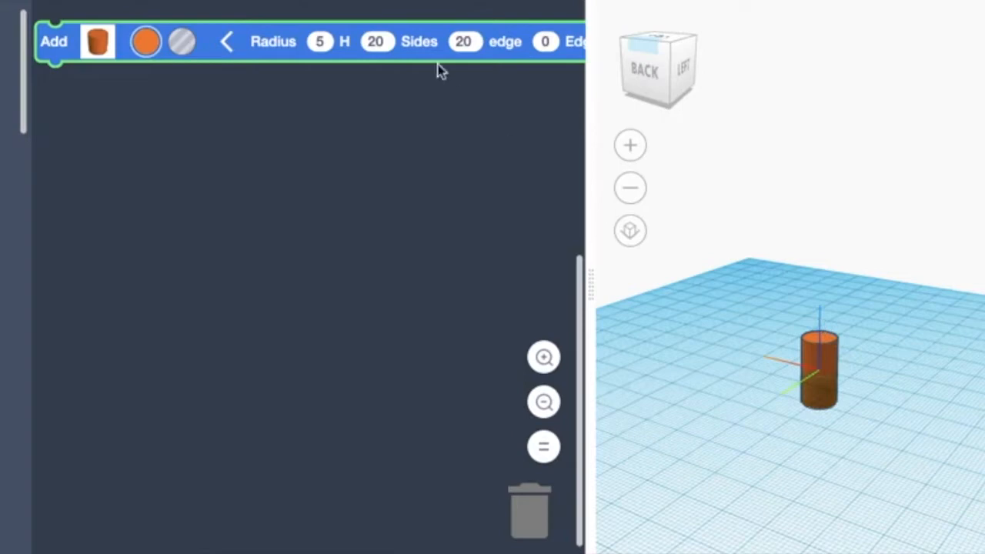
pyautogui.click(375, 40)
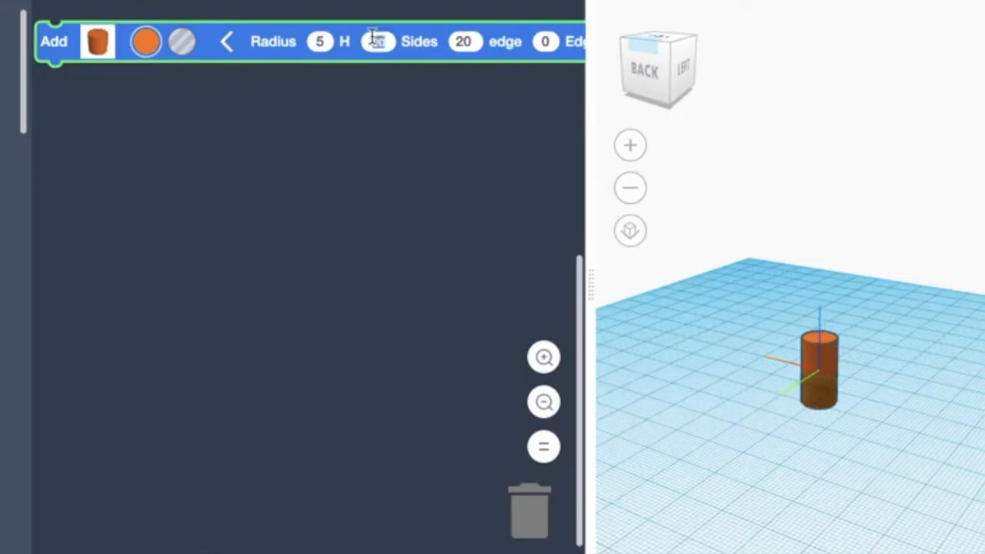
pyautogui.write('3')
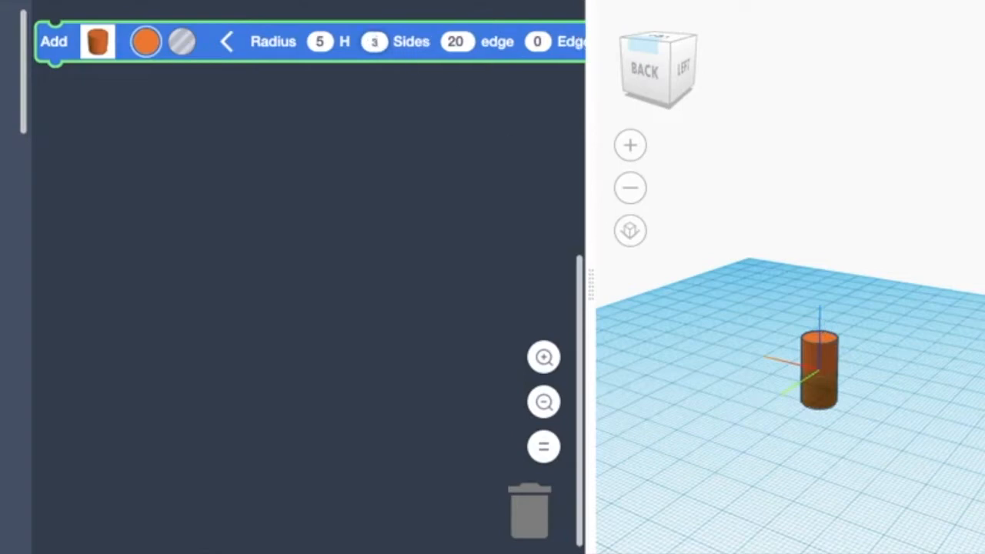
pyautogui.press('BackSpace')
pyautogui.write('40')
pyautogui.click(341, 178)
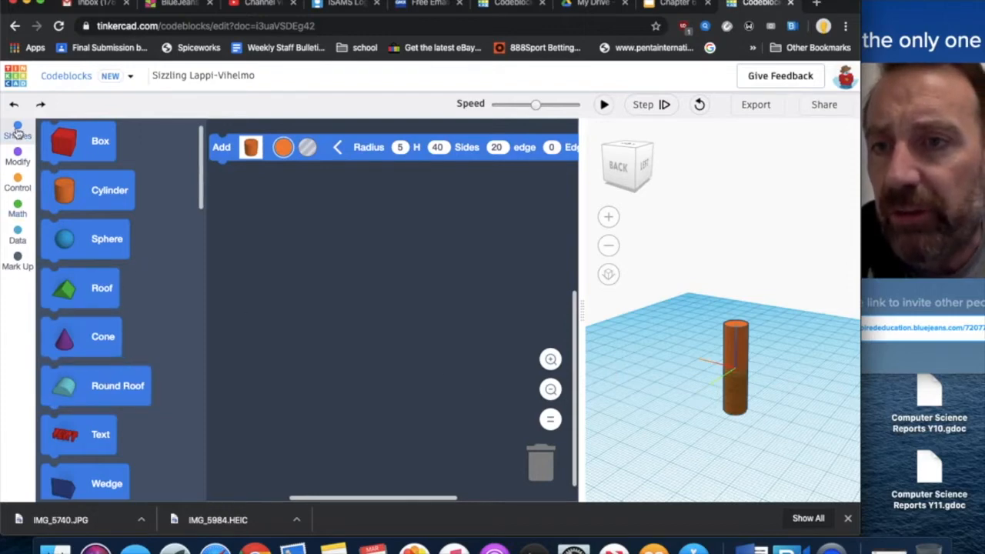
# Attach a Move block below the Cylinder block, set its Z value to 20, and run the program.
pyautogui.click(19, 161)
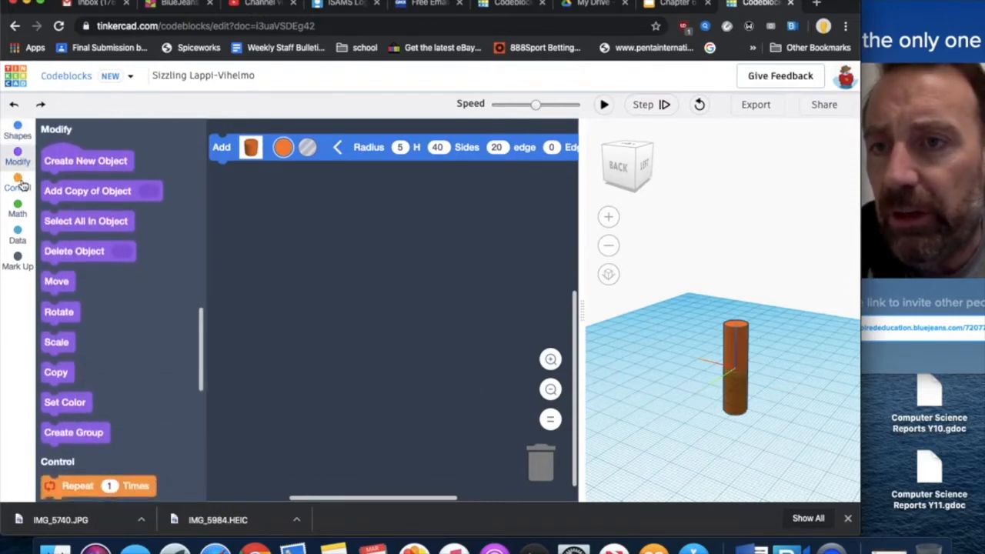
pyautogui.click(19, 206)
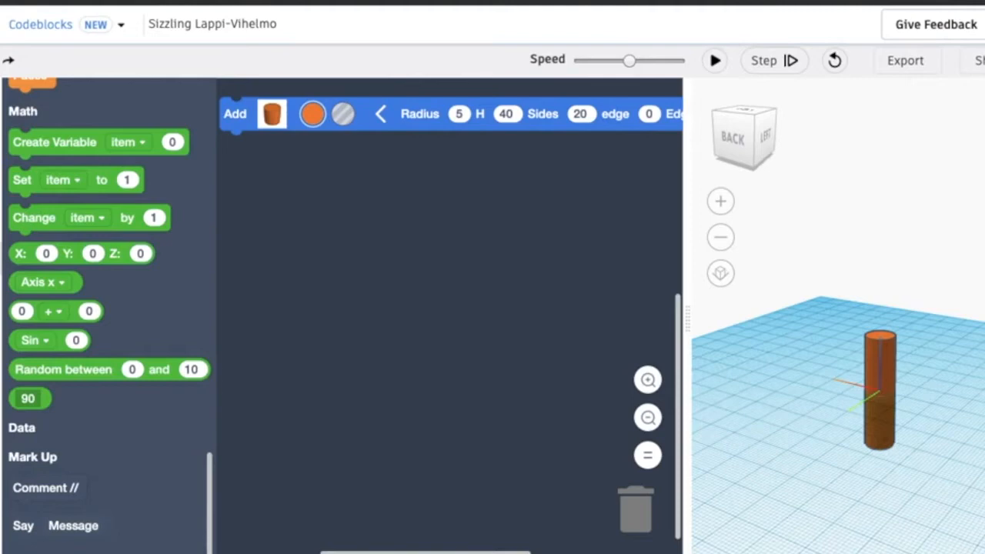
pyautogui.click(3, 131)
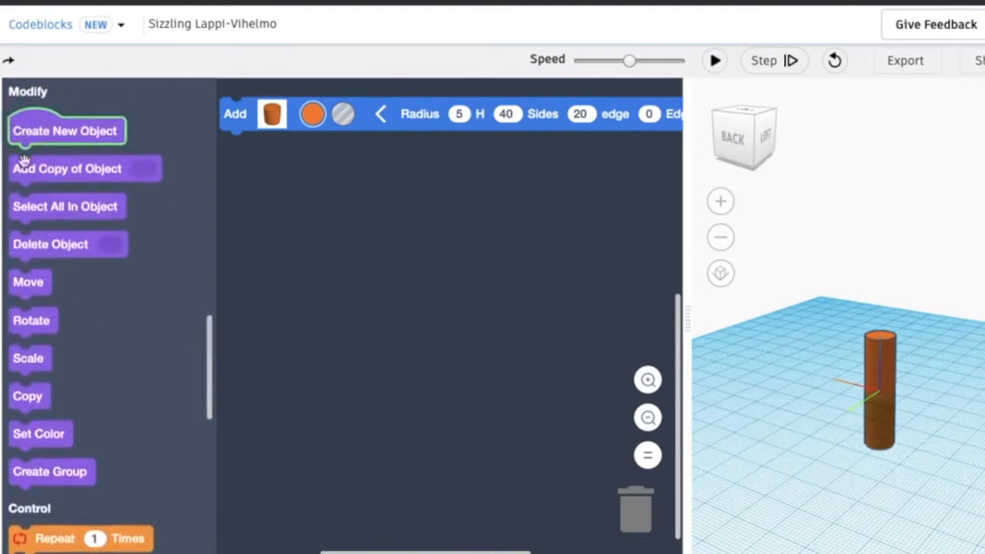
pyautogui.moveTo(29, 283); pyautogui.dragTo(242, 150)
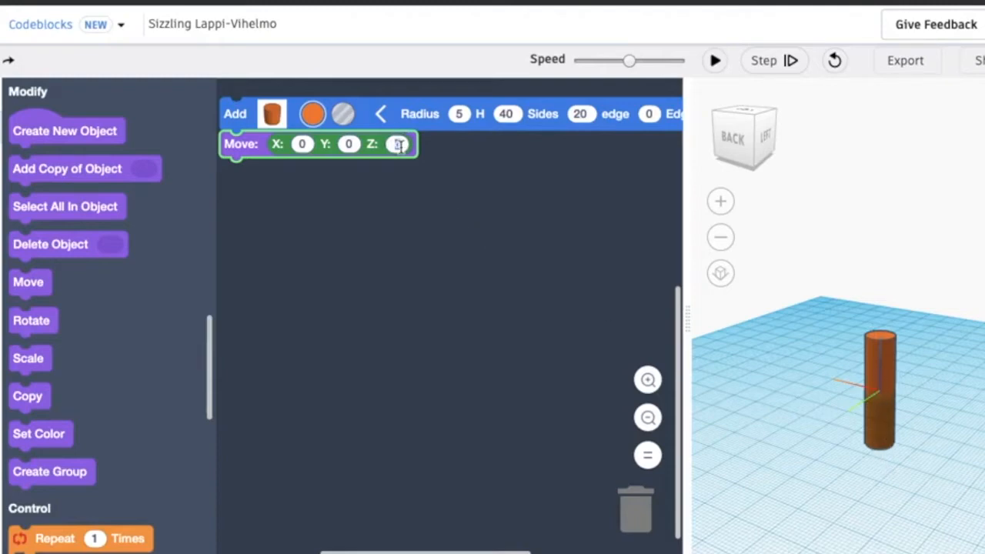
pyautogui.write('20')
pyautogui.click(374, 222)
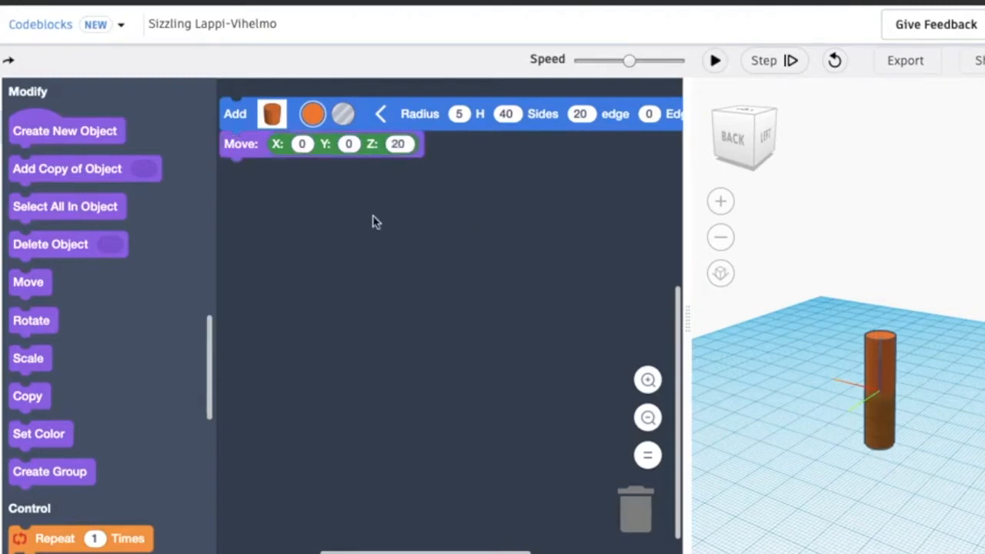
pyautogui.click(715, 61)
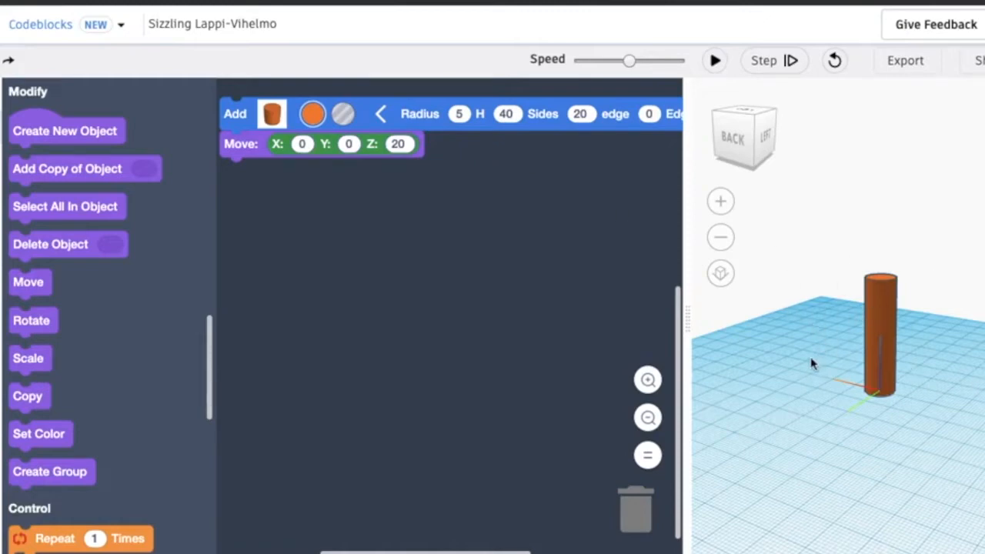
pyautogui.click(720, 238)
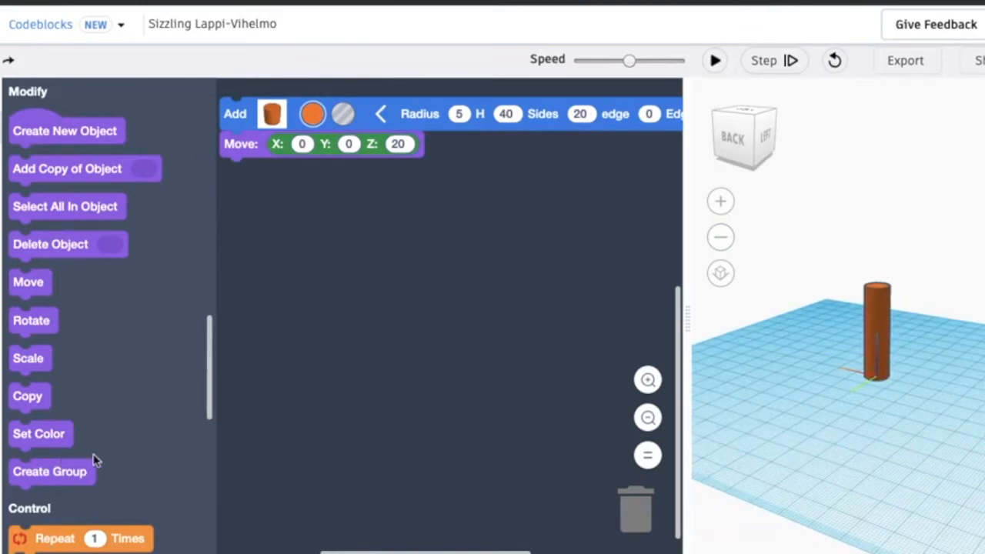
pyautogui.scroll(10, 100, 333)
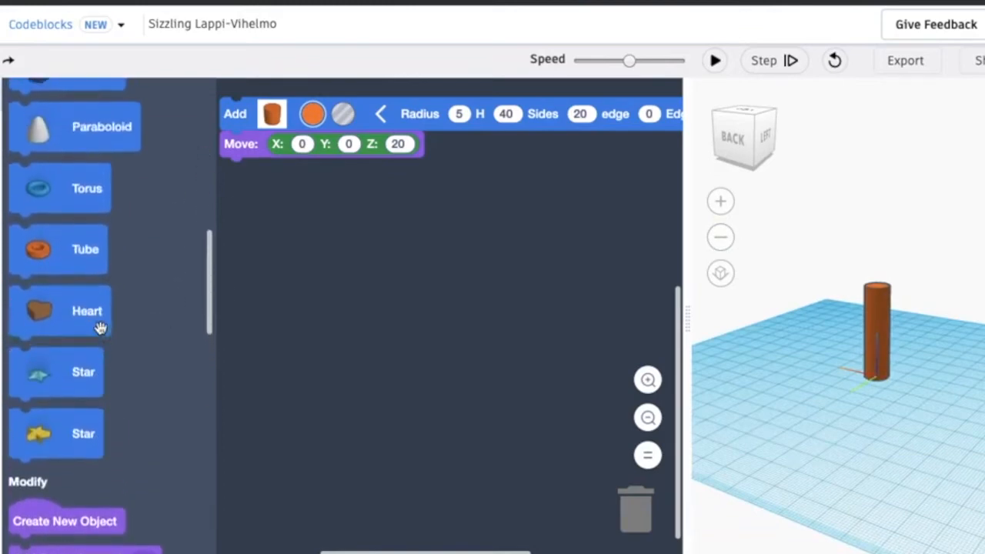
pyautogui.scroll(5, 100, 329)
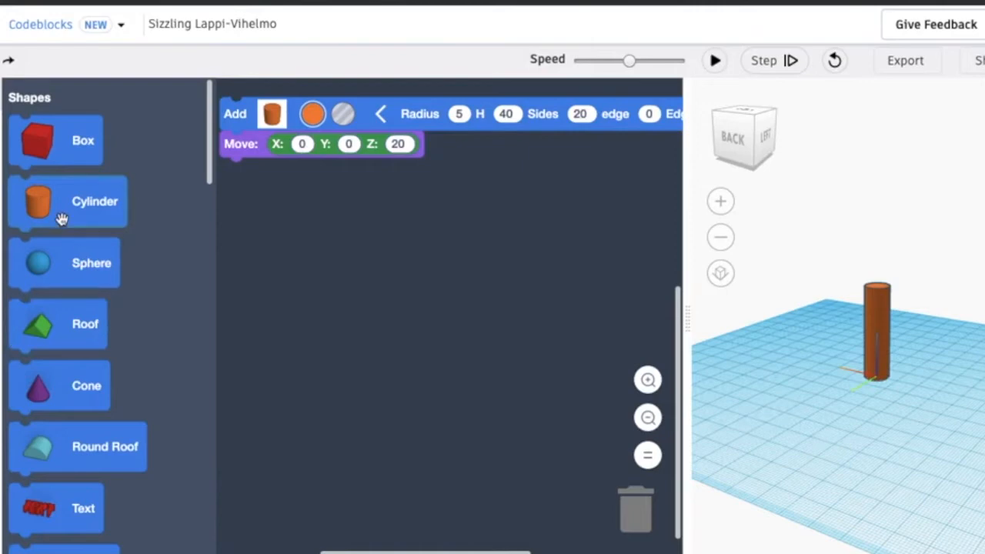
pyautogui.moveTo(59, 218); pyautogui.dragTo(240, 190)
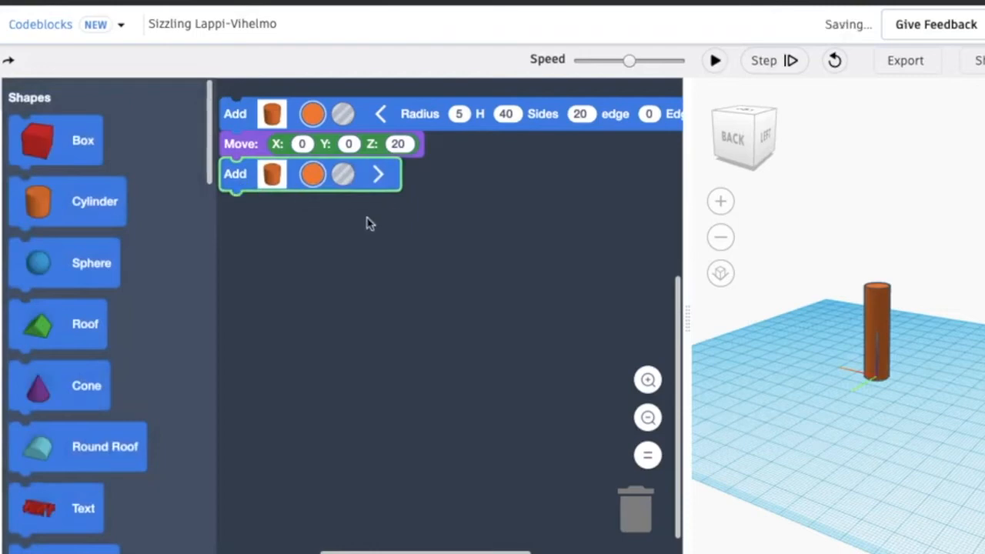
pyautogui.click(378, 174)
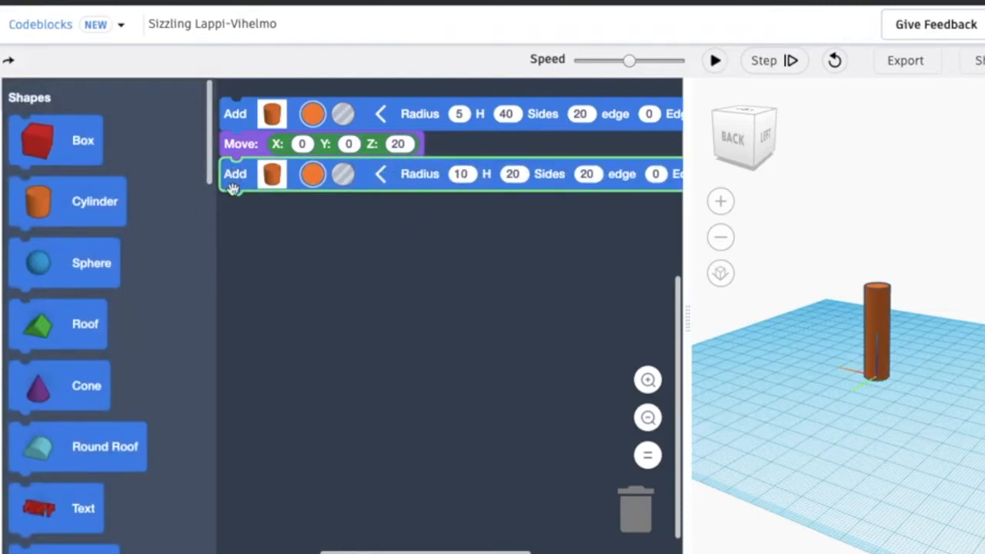
pyautogui.moveTo(234, 176); pyautogui.dragTo(637, 516)
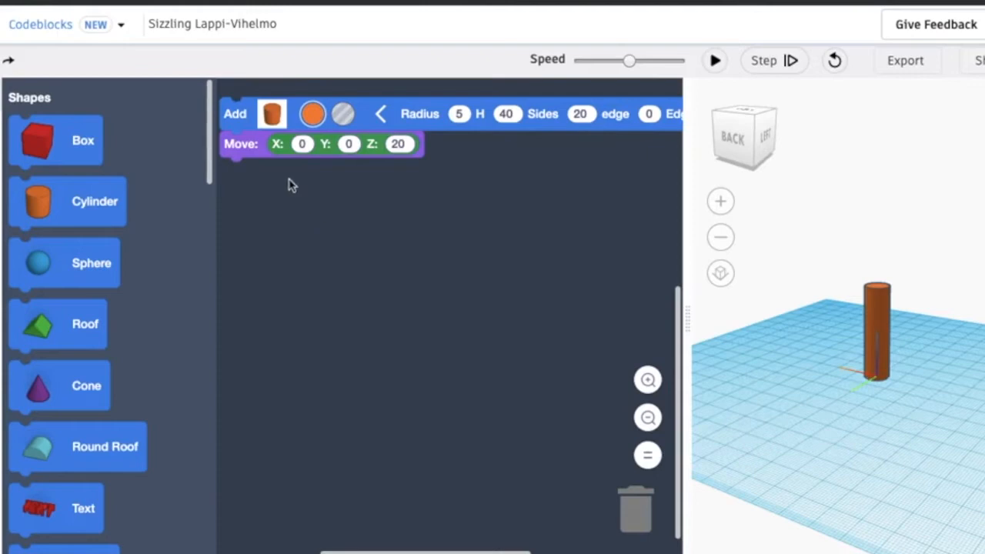
# Duplicate the Cylinder block together with its Move block and attach the copy below the original pair.
pyautogui.click(233, 110)
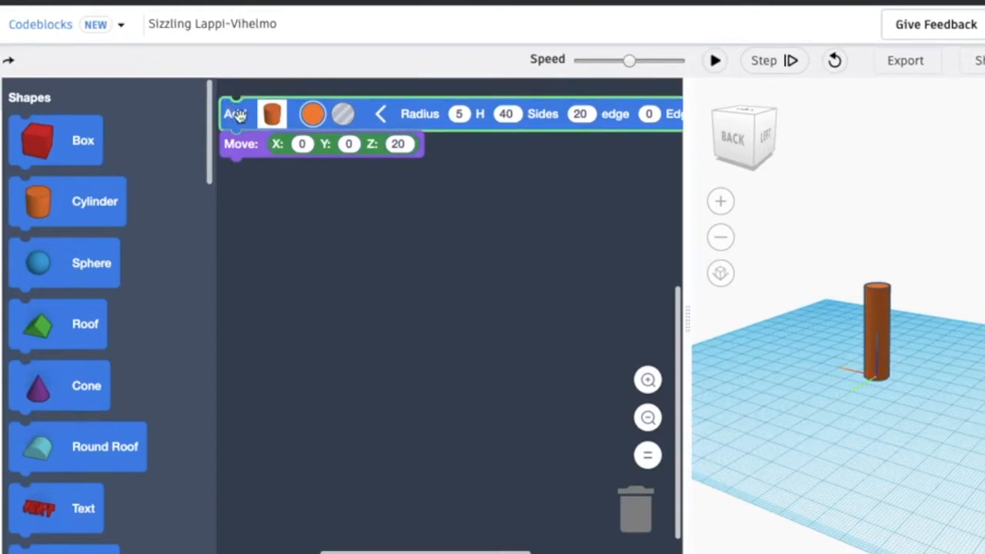
pyautogui.rightClick(238, 117)
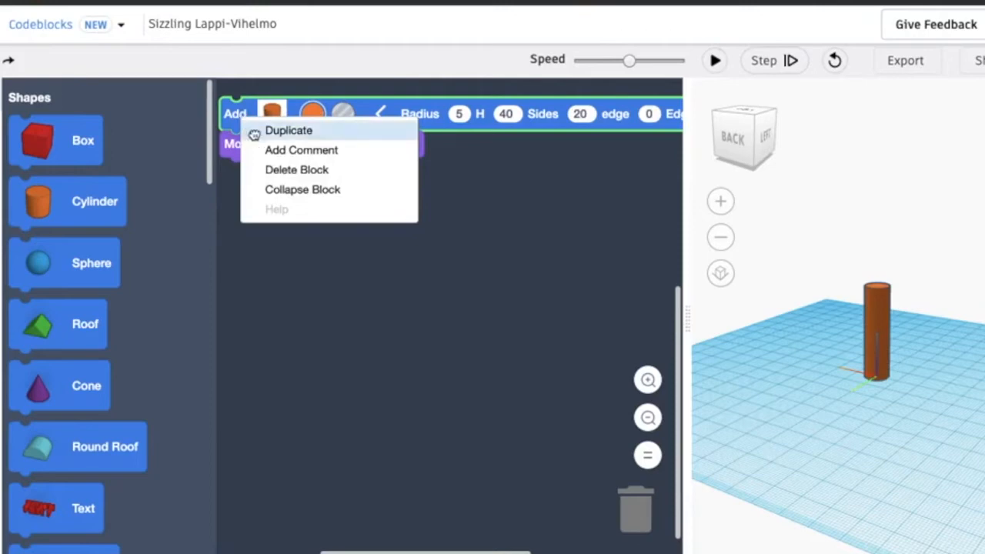
pyautogui.click(248, 130)
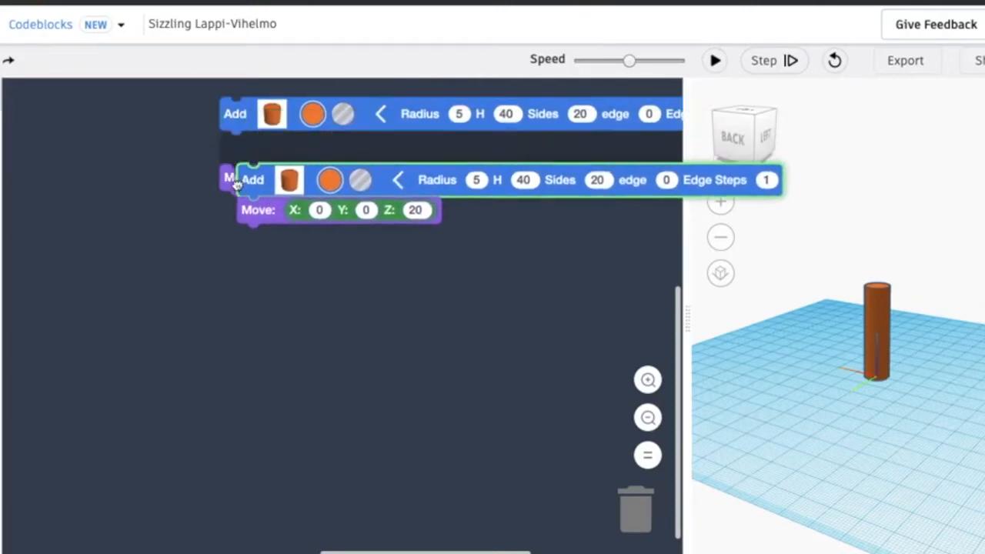
pyautogui.click(302, 179)
pyautogui.moveTo(302, 179); pyautogui.dragTo(219, 160)
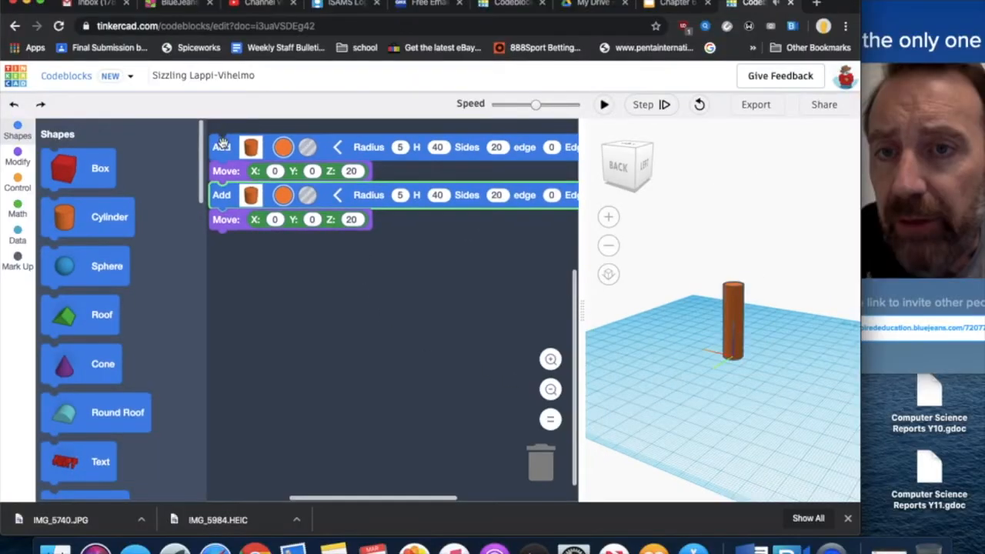
# Duplicate the whole stack of two Cylinder and Move pairs and attach the copy at the end, making four legs.
pyautogui.click(237, 112)
pyautogui.rightClick(238, 111)
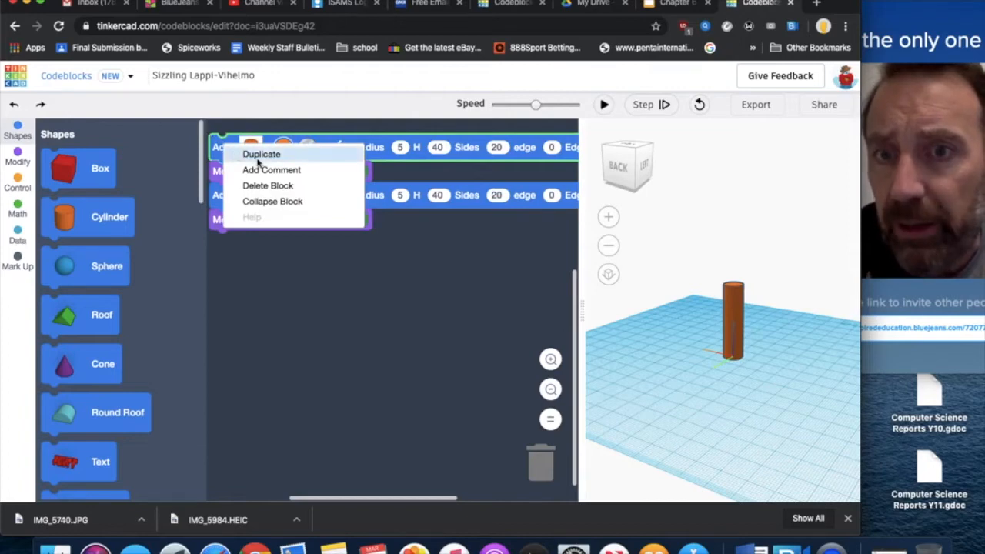
pyautogui.click(257, 155)
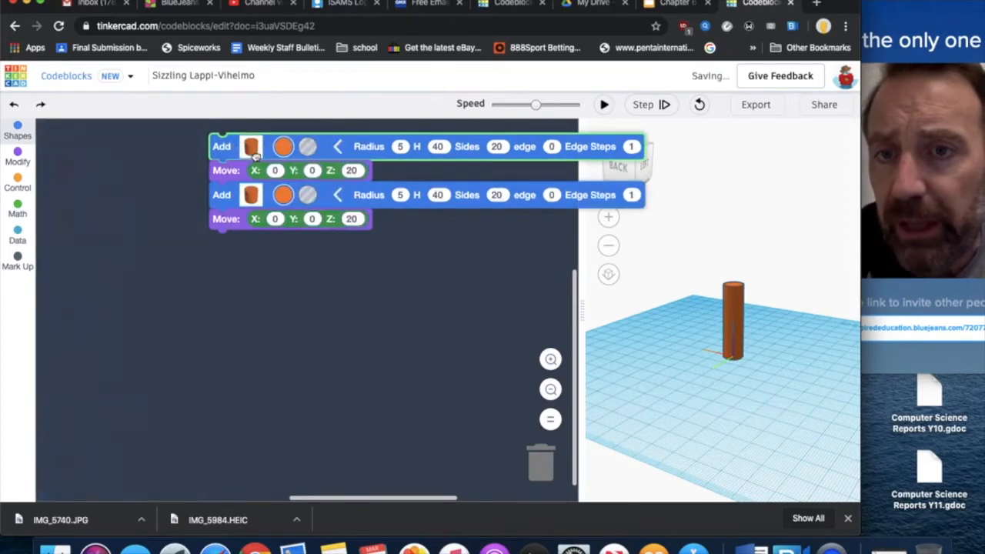
pyautogui.moveTo(226, 253); pyautogui.dragTo(209, 235)
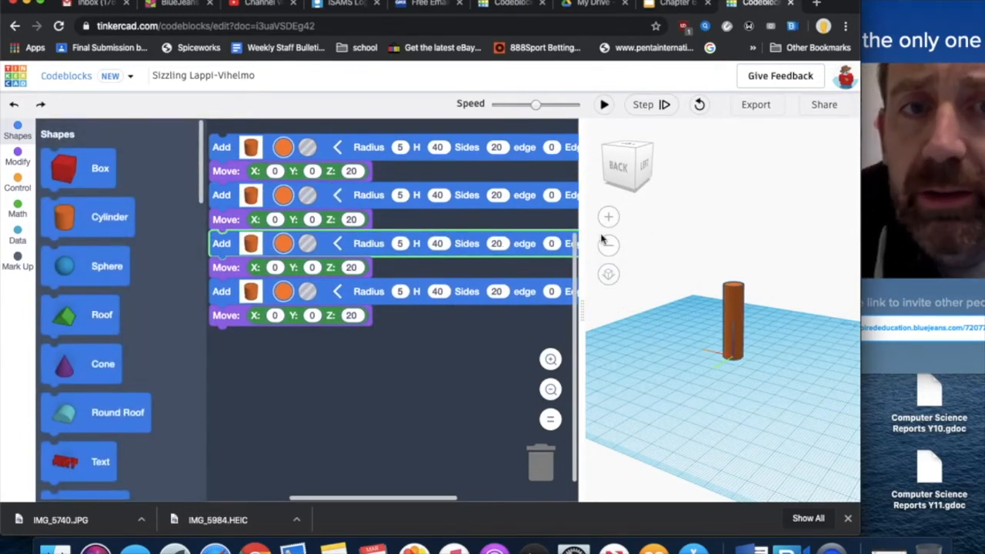
# From the top view, set the Move X value to 30 for the first cylinder and -30 for the second, and run the program.
pyautogui.click(631, 146)
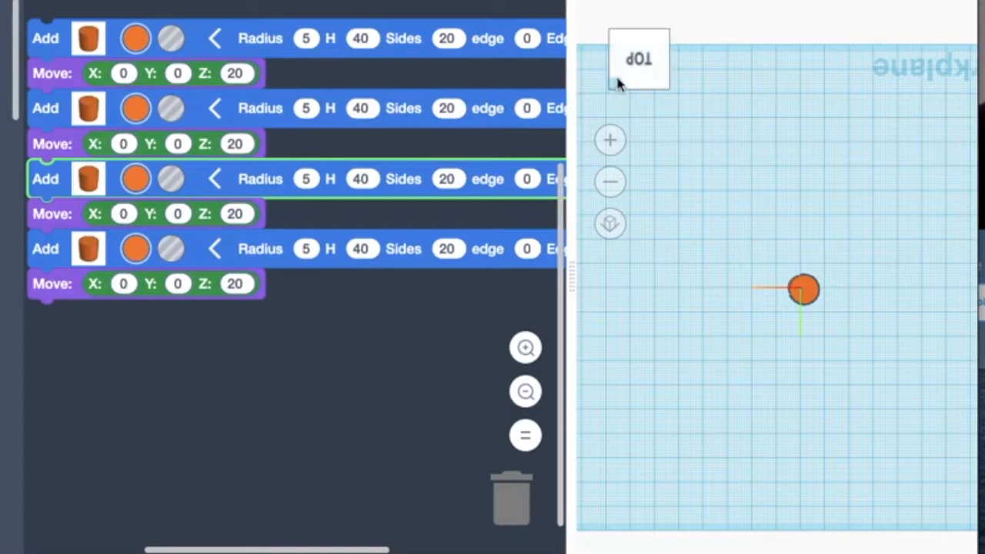
pyautogui.click(124, 73)
pyautogui.click(125, 73)
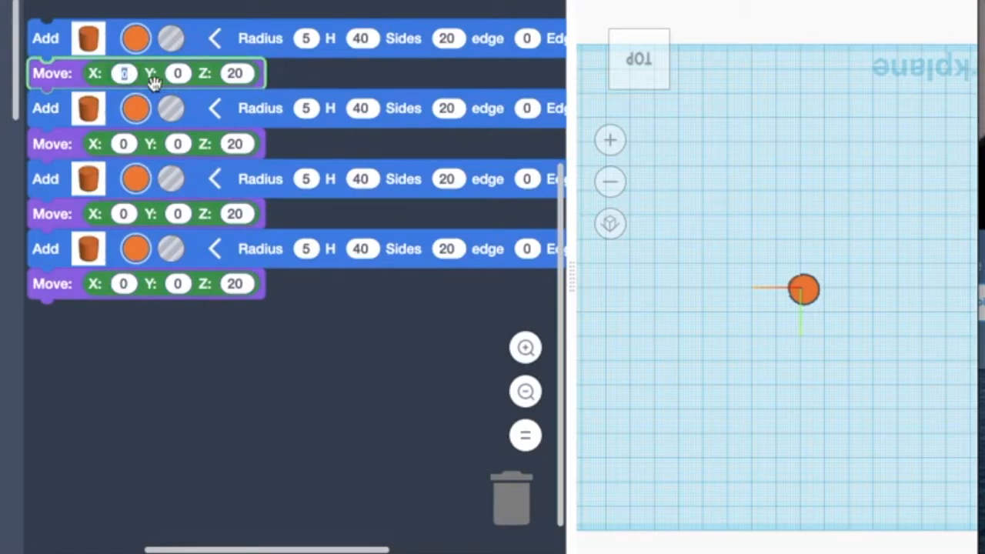
pyautogui.write('30')
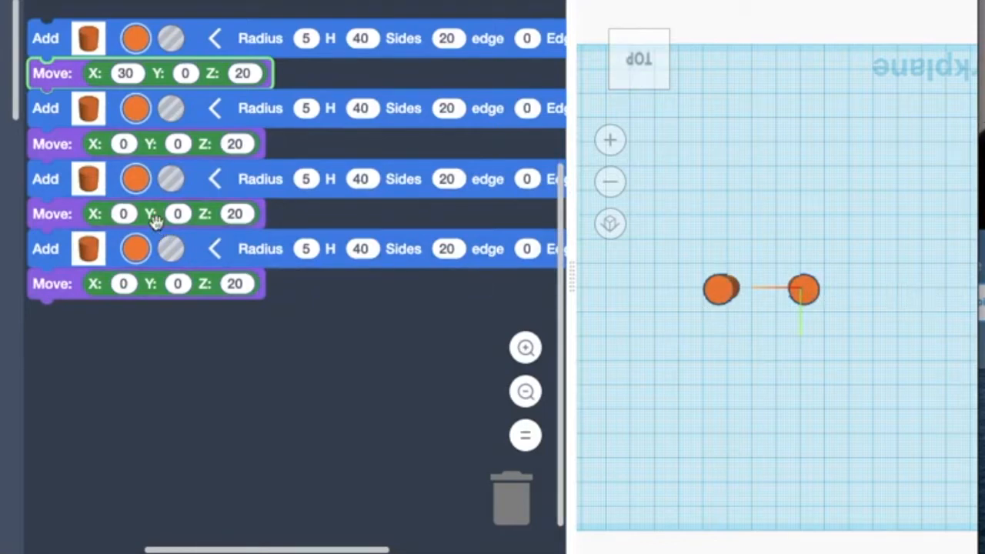
pyautogui.click(125, 144)
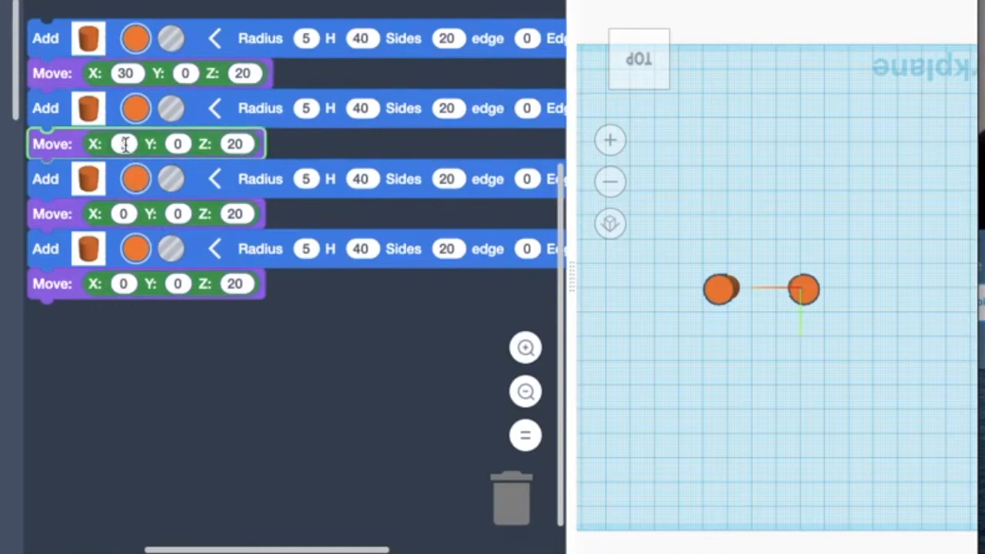
pyautogui.write('30')
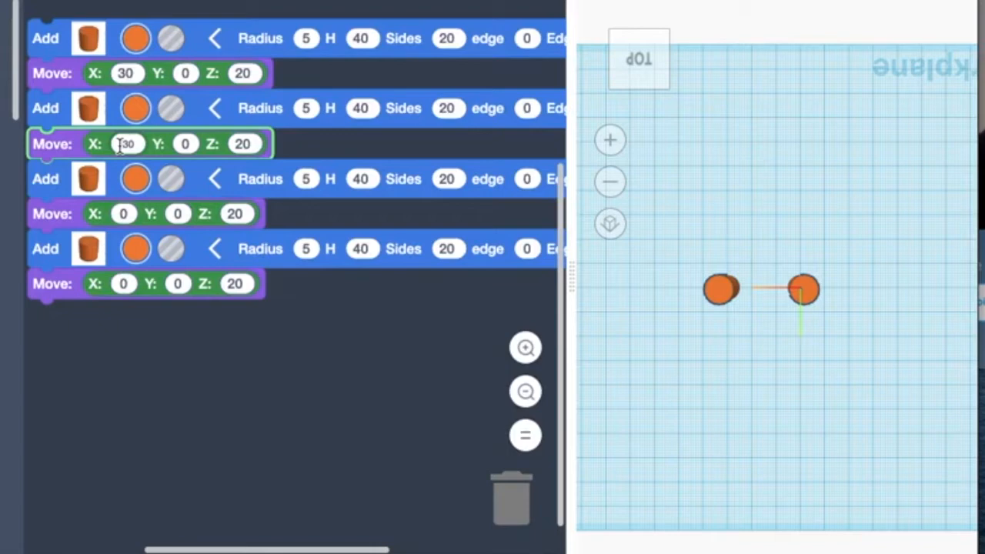
pyautogui.write('-')
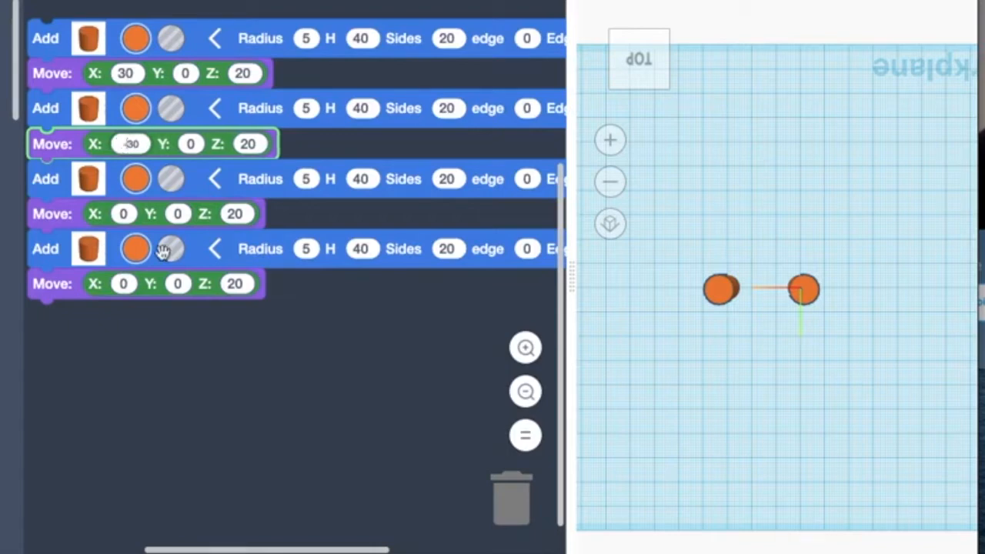
pyautogui.click(221, 370)
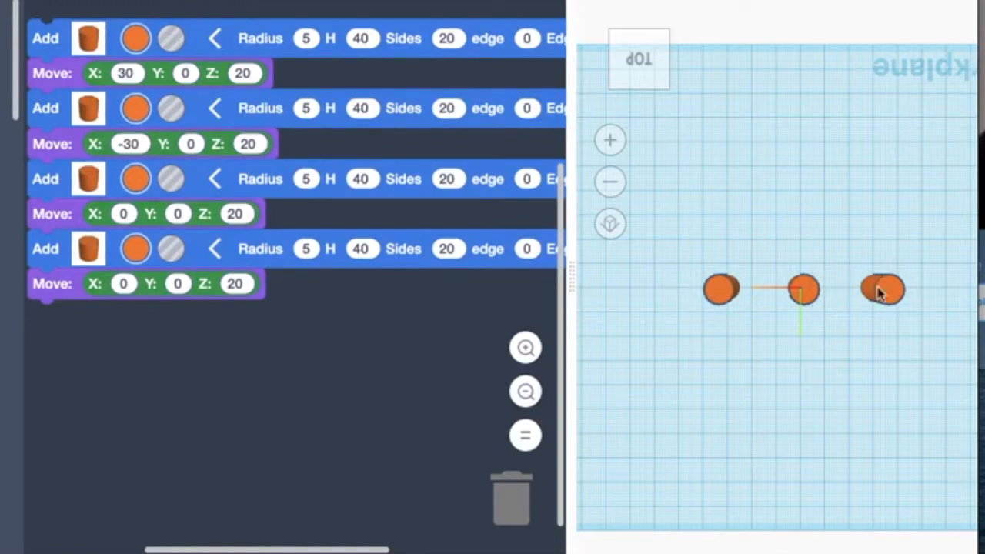
# Set the Move X value to 30 for the third cylinder and -30 for the fourth, and run the program.
pyautogui.click(126, 214)
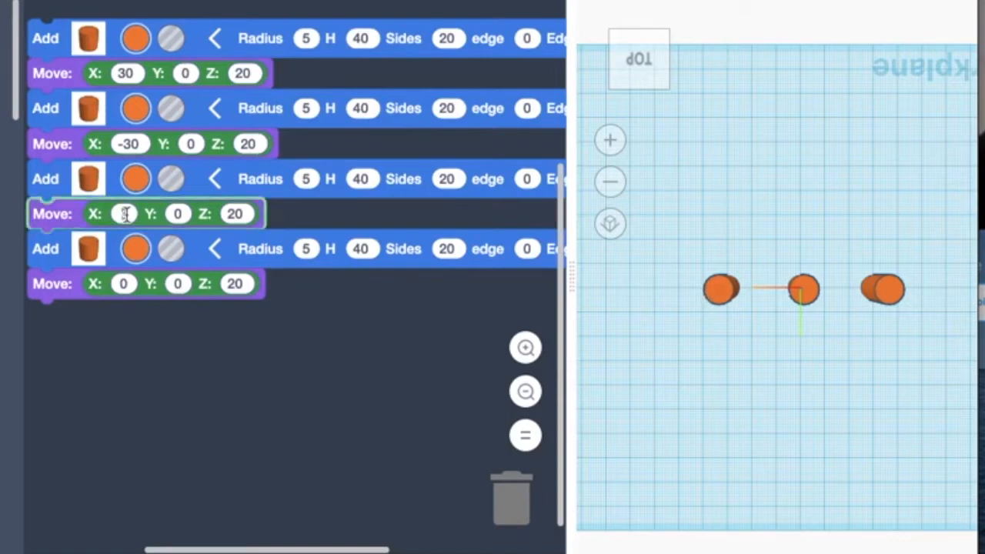
pyautogui.write('30')
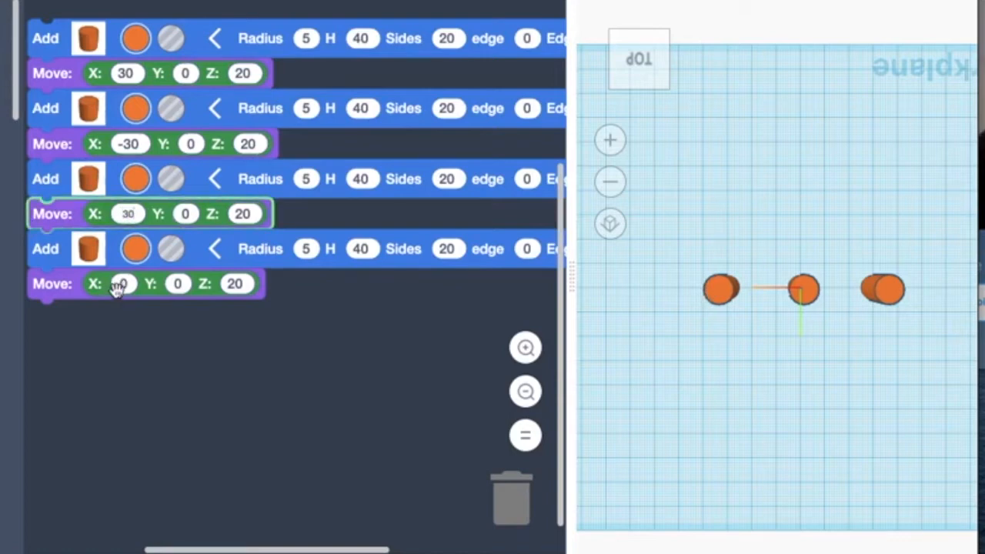
pyautogui.click(123, 283)
pyautogui.write('-30')
pyautogui.click(157, 339)
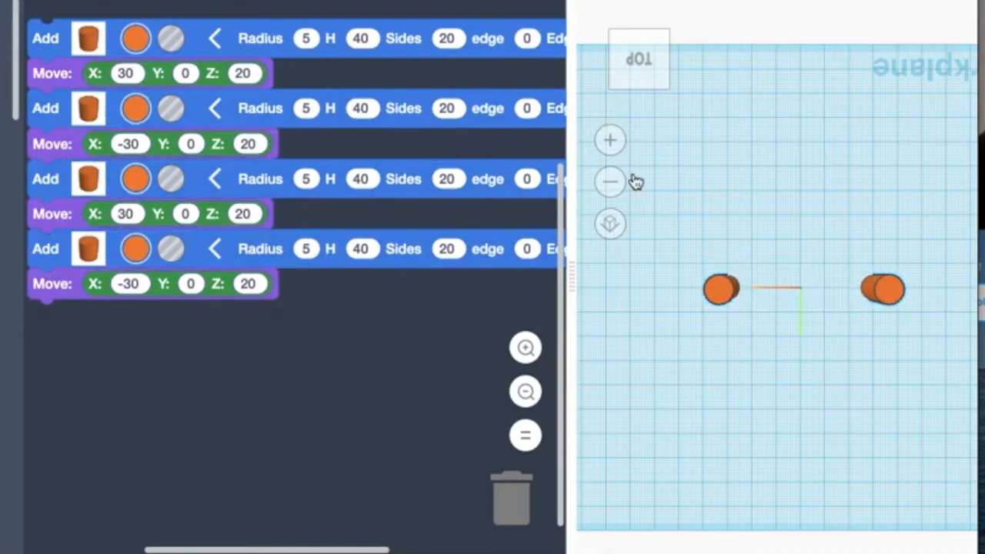
# Set the Move Y value to -30 for the first cylinder and 30 for the second, and run the program.
pyautogui.click(187, 74)
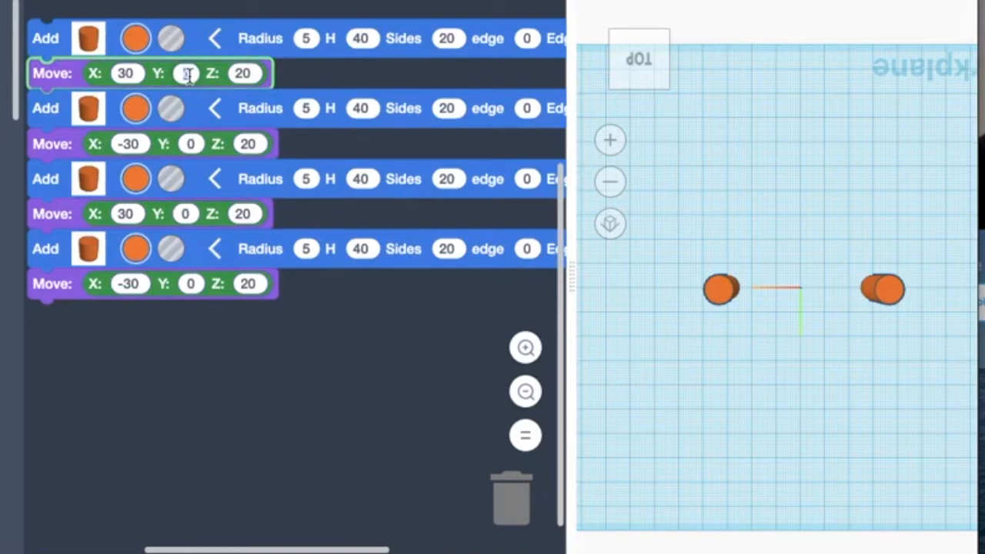
pyautogui.press('BackSpace')
pyautogui.write('-30')
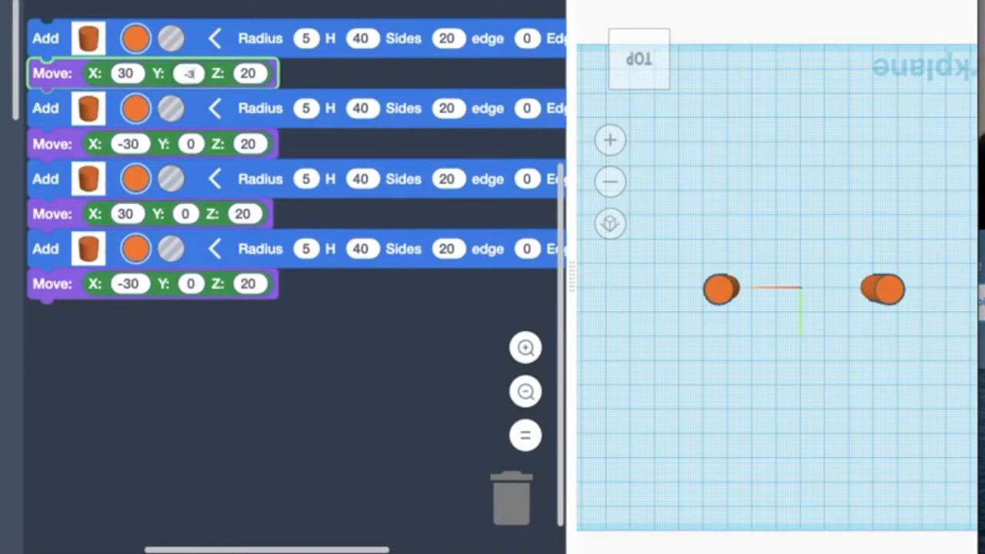
pyautogui.click(191, 144)
pyautogui.write('3')
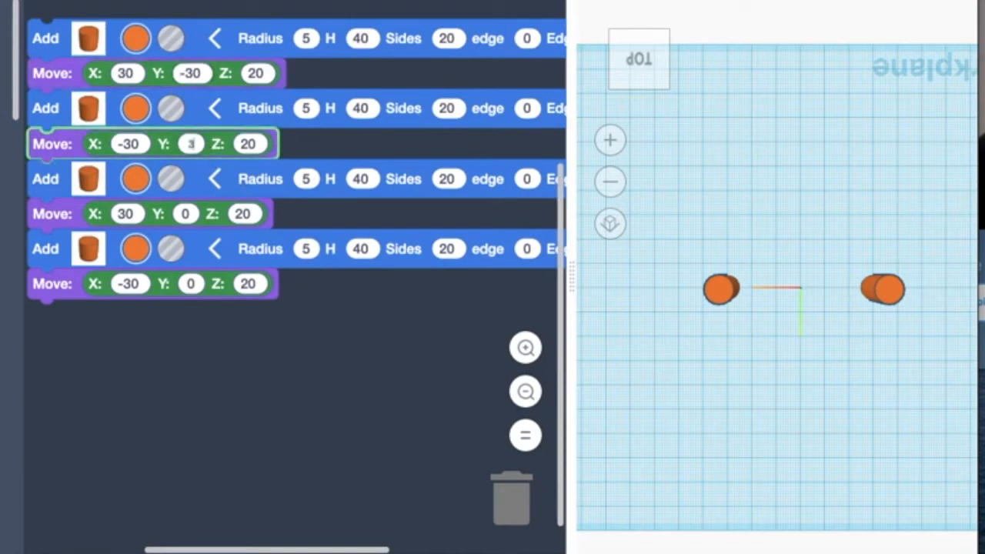
pyautogui.write('0')
pyautogui.click(222, 387)
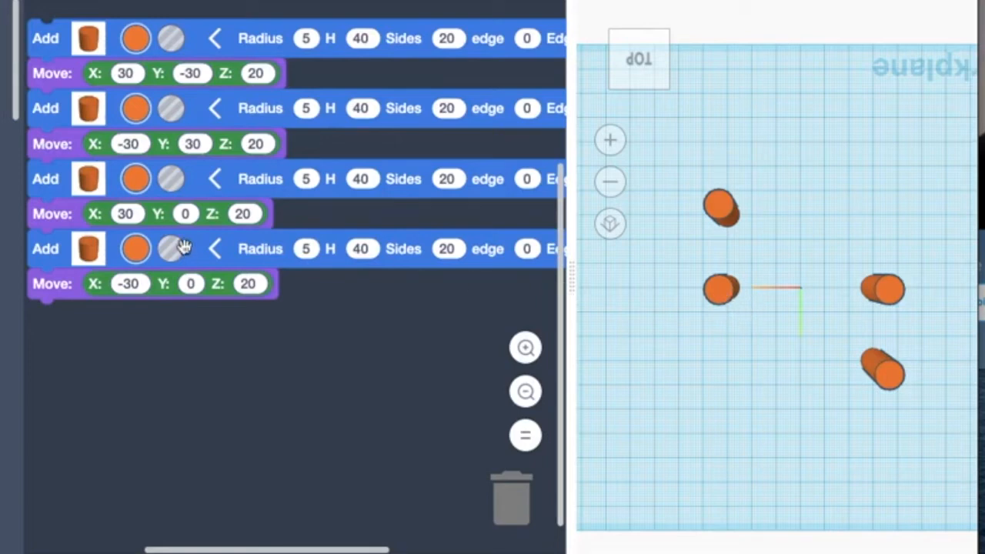
# Set the Move Y value to 30 for the third cylinder and -30 for the fourth, running the program to check the four legs.
pyautogui.click(185, 214)
pyautogui.write('30')
pyautogui.click(189, 283)
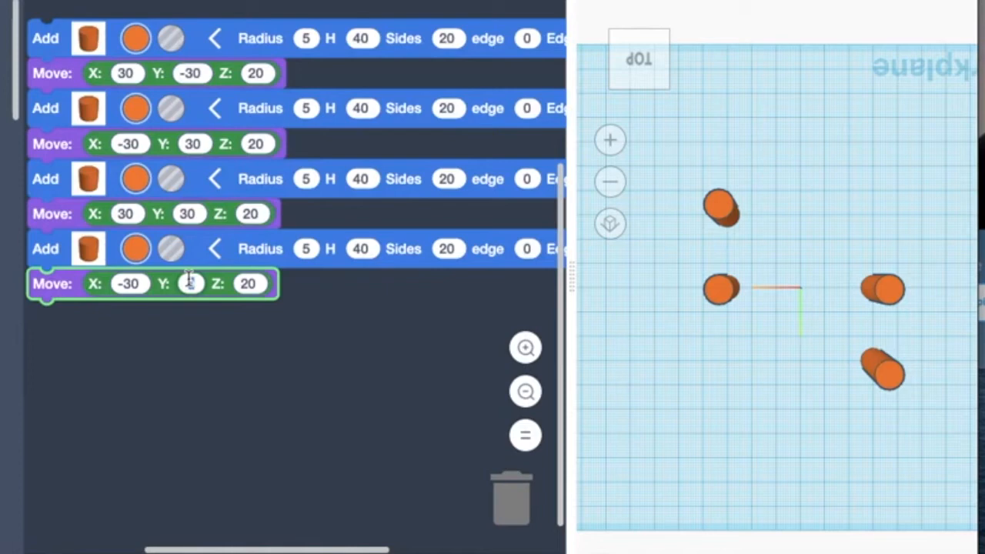
pyautogui.write('-30')
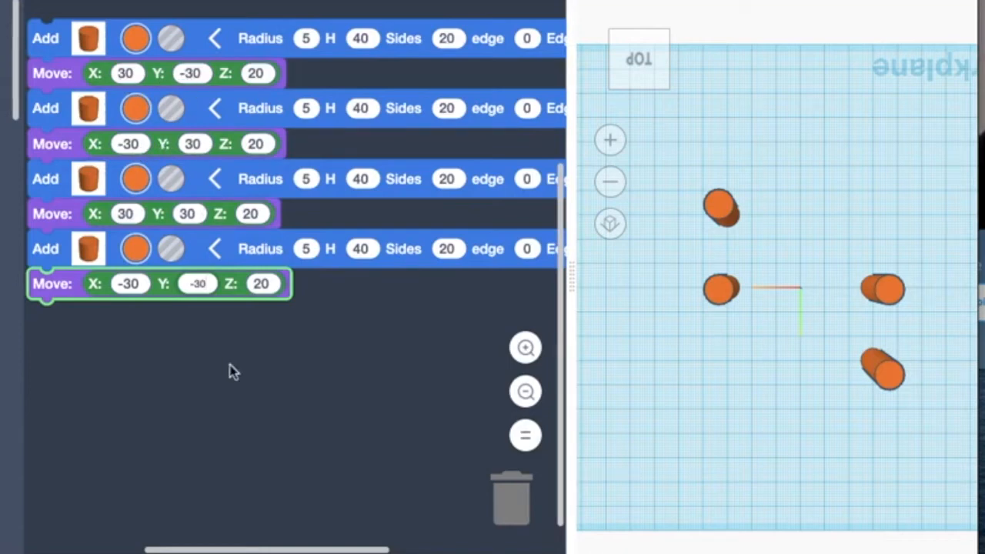
pyautogui.click(256, 400)
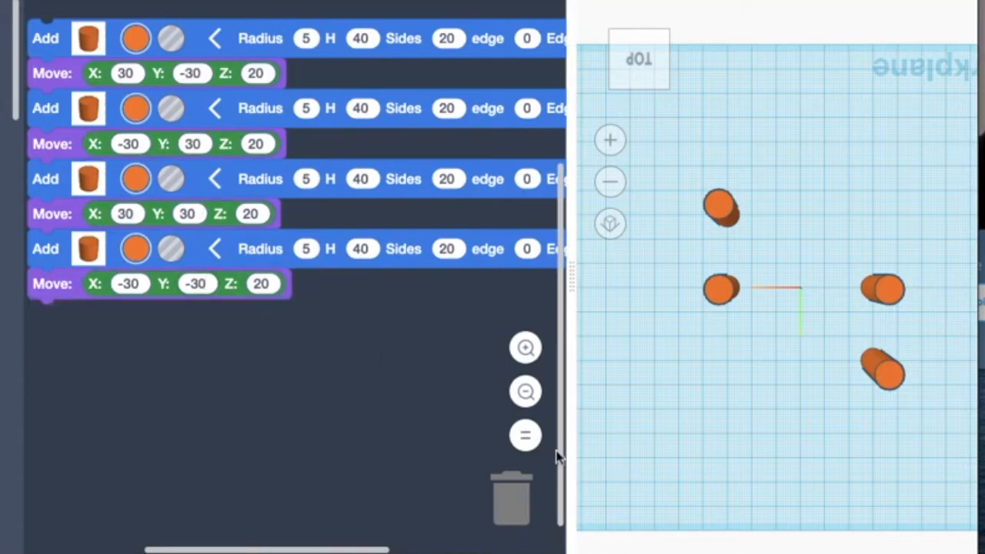
pyautogui.click(605, 2)
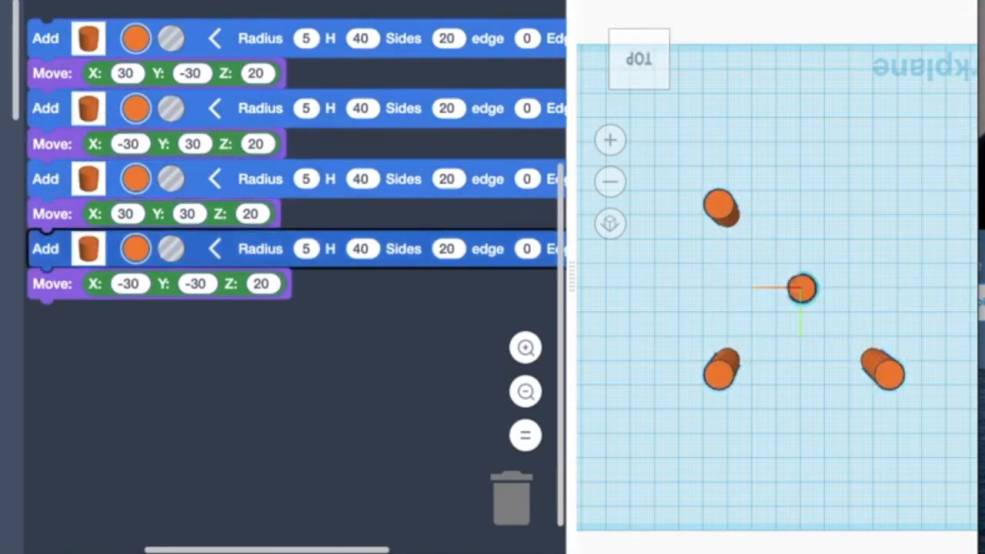
pyautogui.click(665, 87)
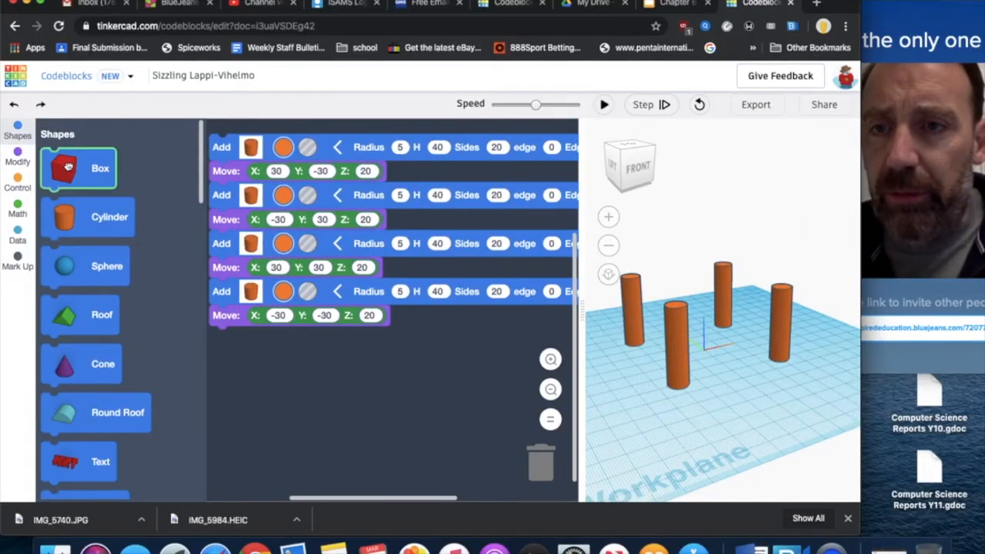
# Attach a Box block with its parameters expanded below the last Move block, and run the program.
pyautogui.moveTo(67, 168); pyautogui.dragTo(222, 339)
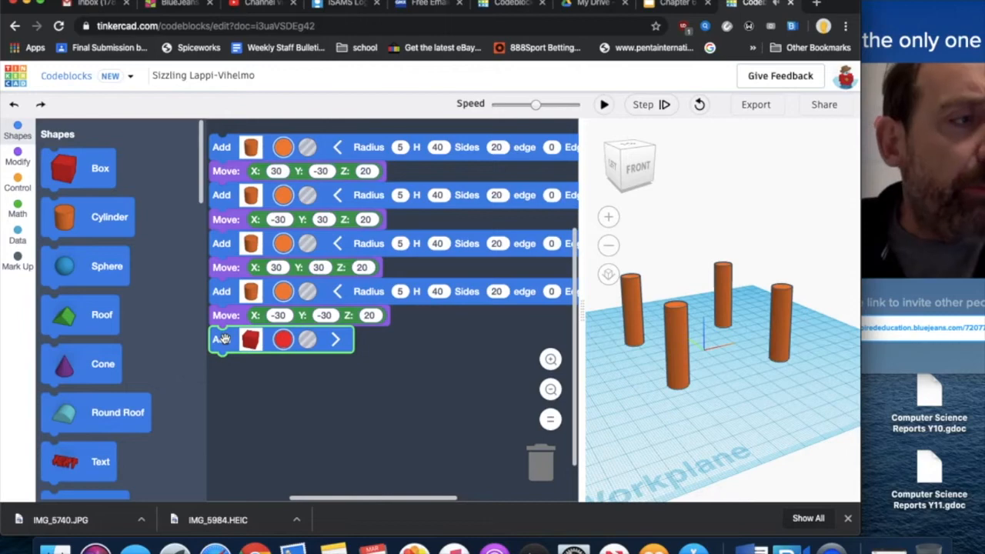
pyautogui.click(338, 339)
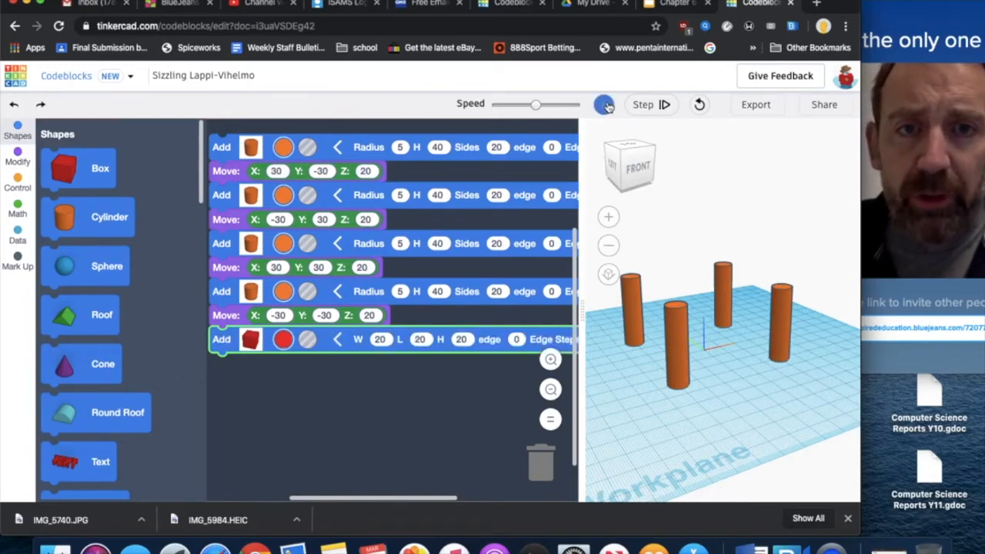
pyautogui.click(605, 106)
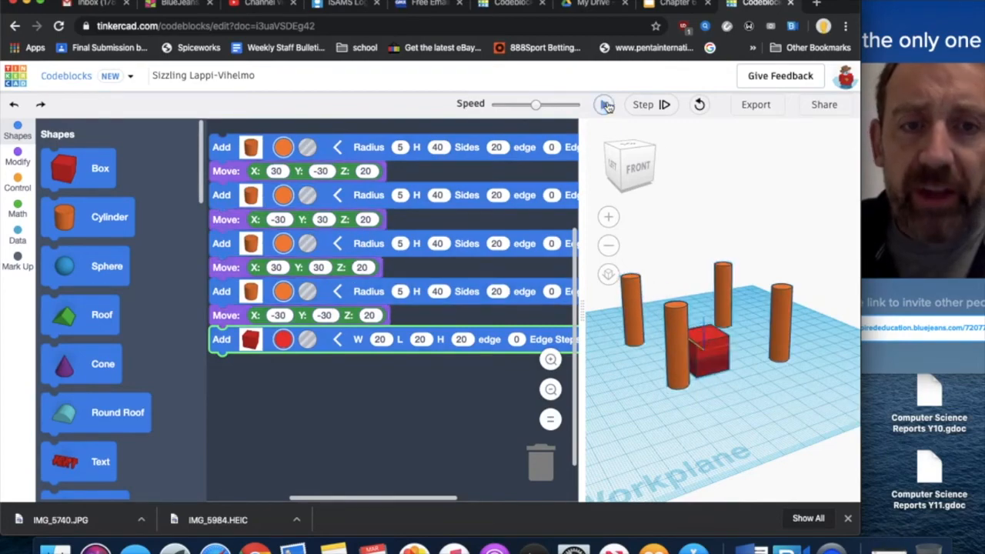
# Set the Box block's width and length to 90 and its height to 5.
pyautogui.click(381, 339)
pyautogui.write('90')
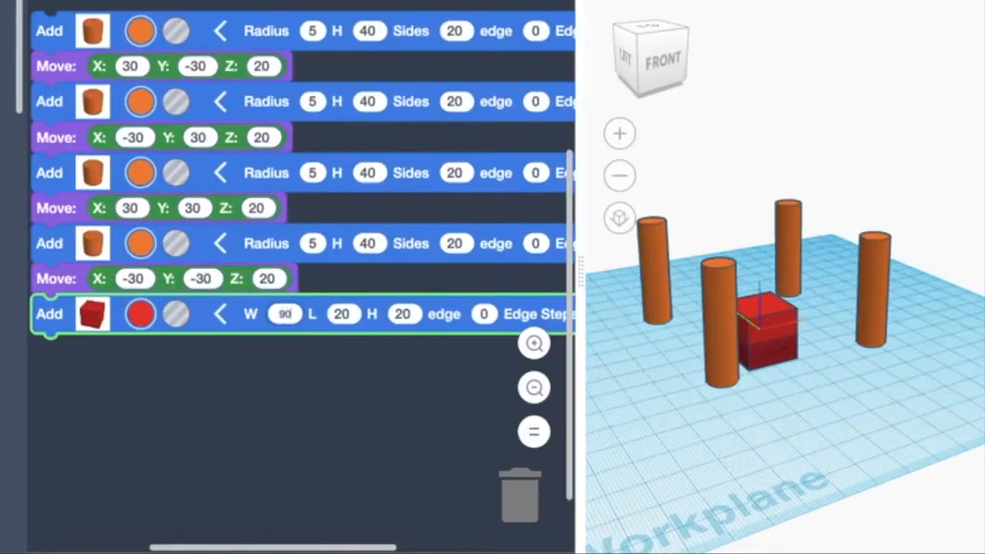
pyautogui.click(341, 315)
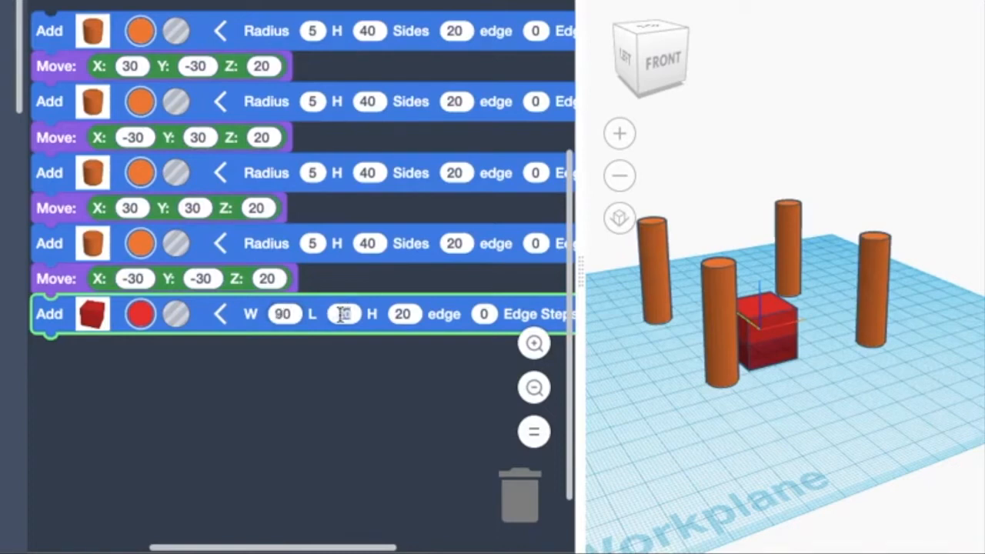
pyautogui.write('90')
pyautogui.click(404, 313)
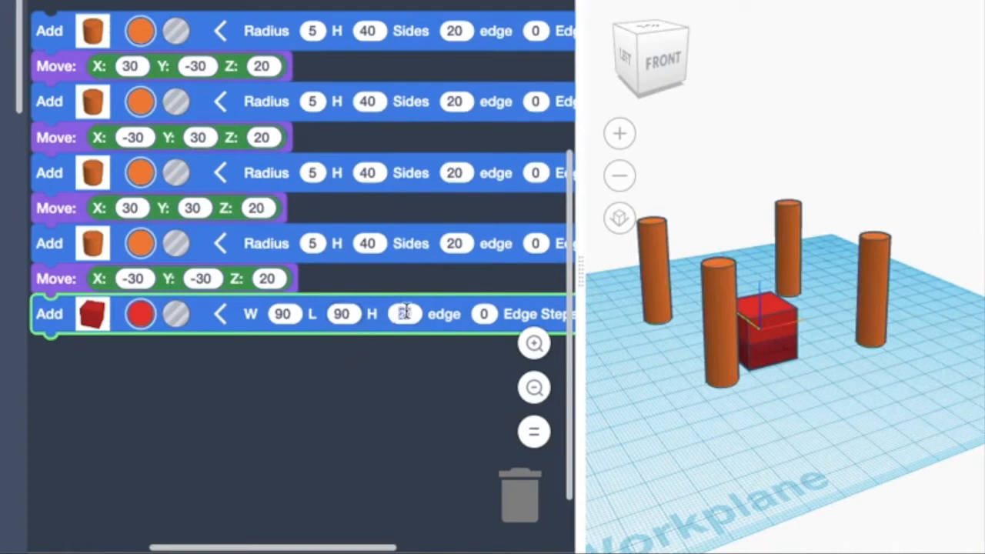
pyautogui.write('5')
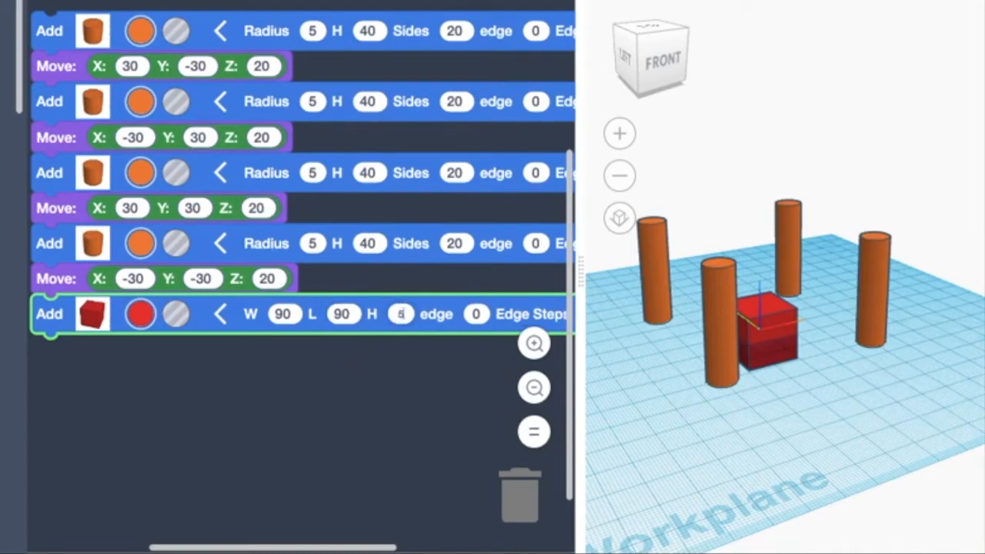
pyautogui.click(401, 385)
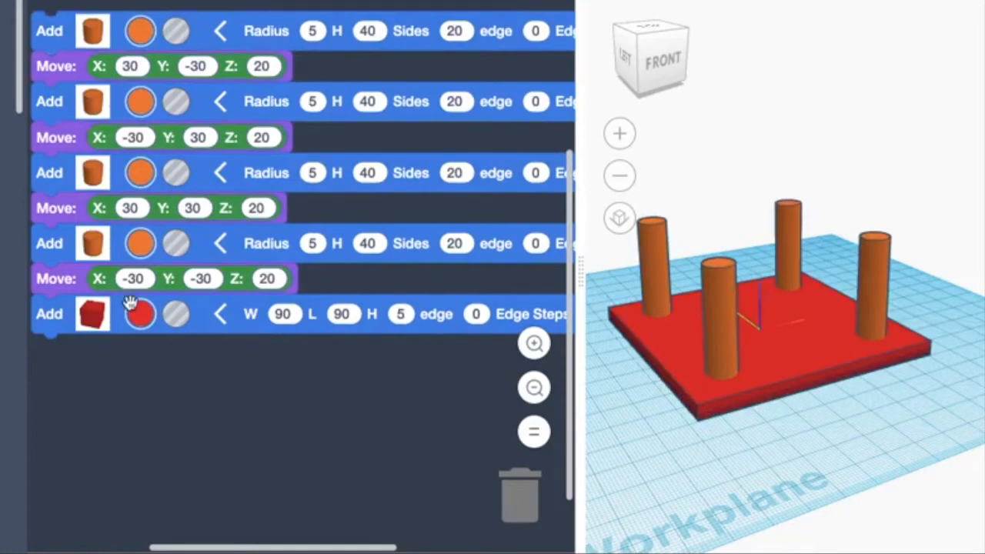
# Attach a Move block below the Box block.
pyautogui.scroll(-3, 90, 434)
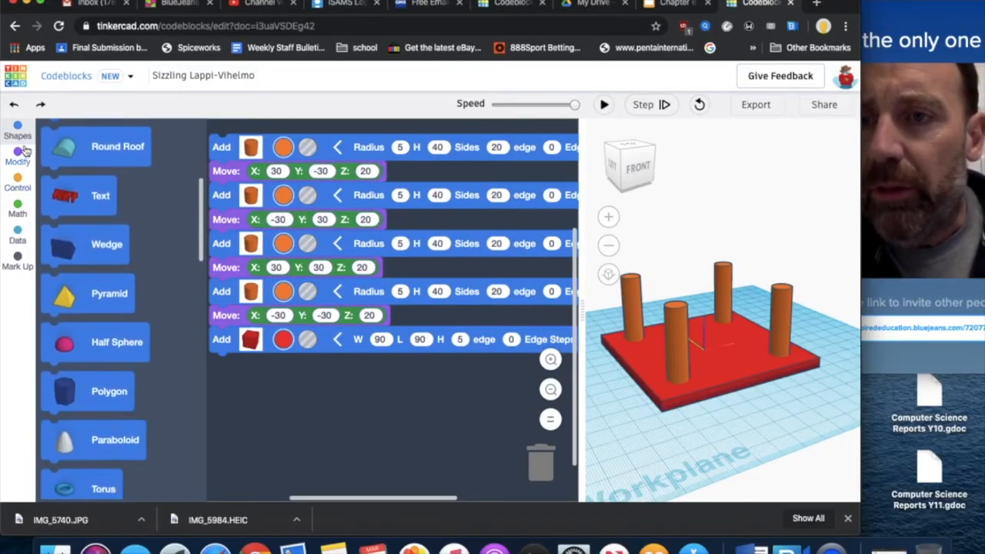
pyautogui.click(20, 157)
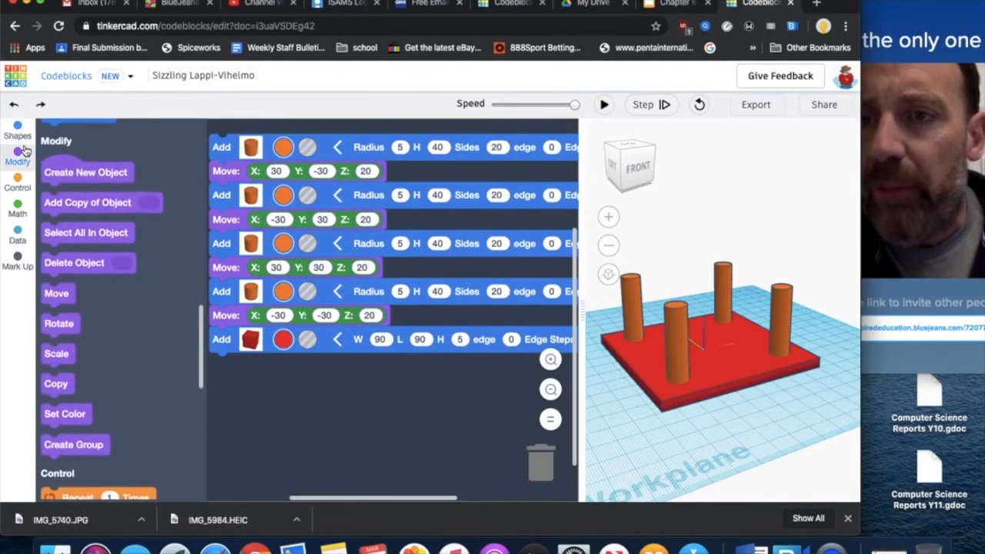
pyautogui.moveTo(54, 295); pyautogui.dragTo(219, 374)
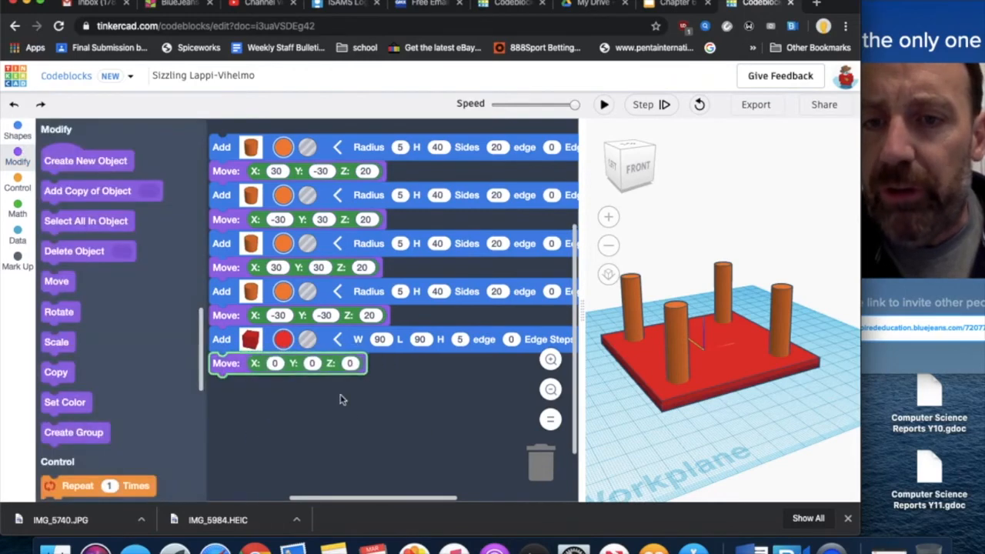
# Set the box's Move Z value to 40 and run the program to check the tabletop on its legs.
pyautogui.click(348, 363)
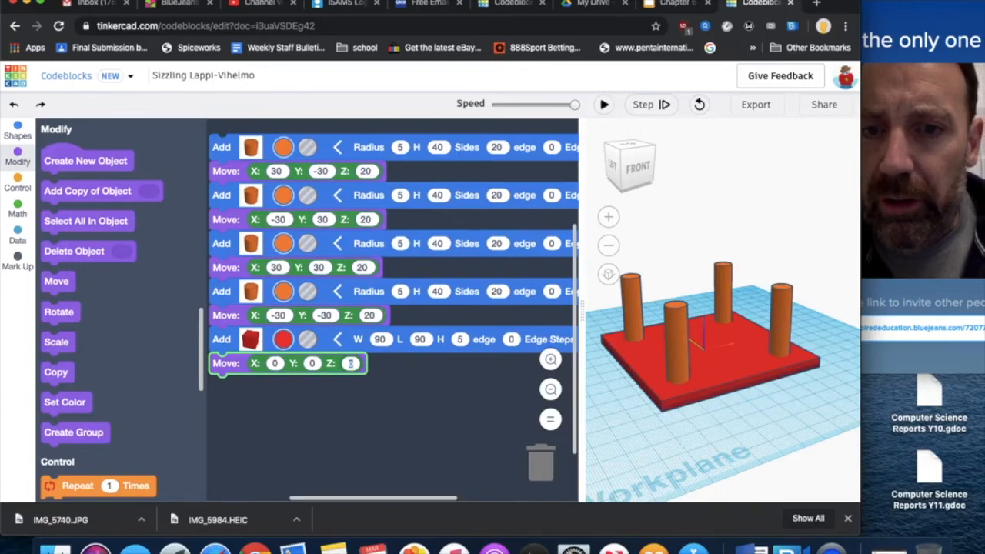
pyautogui.write('40')
pyautogui.click(605, 105)
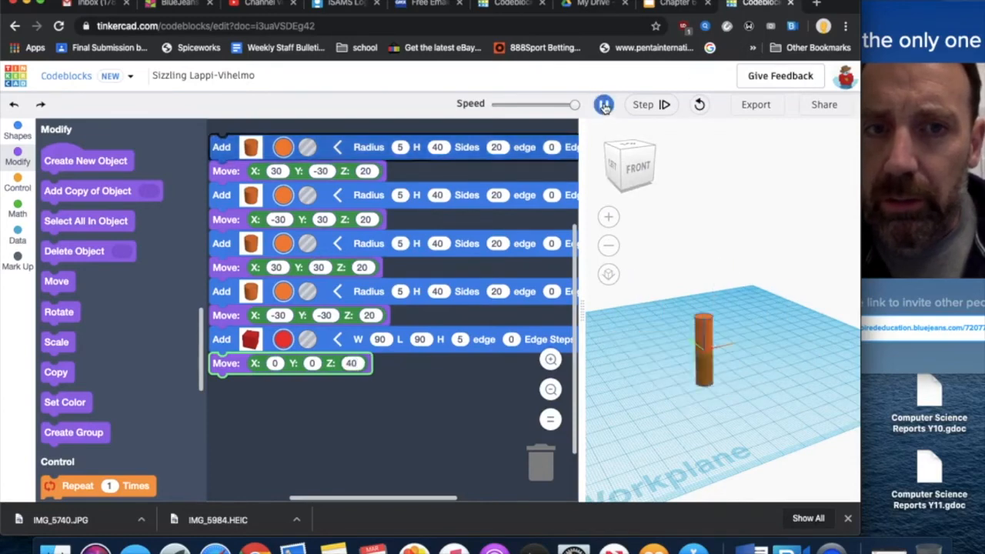
pyautogui.click(623, 191)
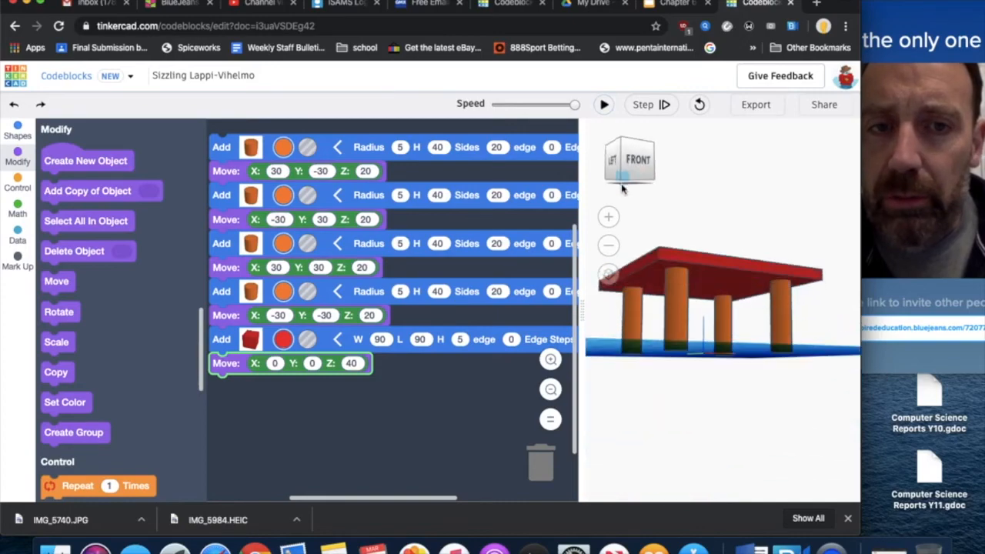
pyautogui.moveTo(619, 192); pyautogui.dragTo(626, 194)
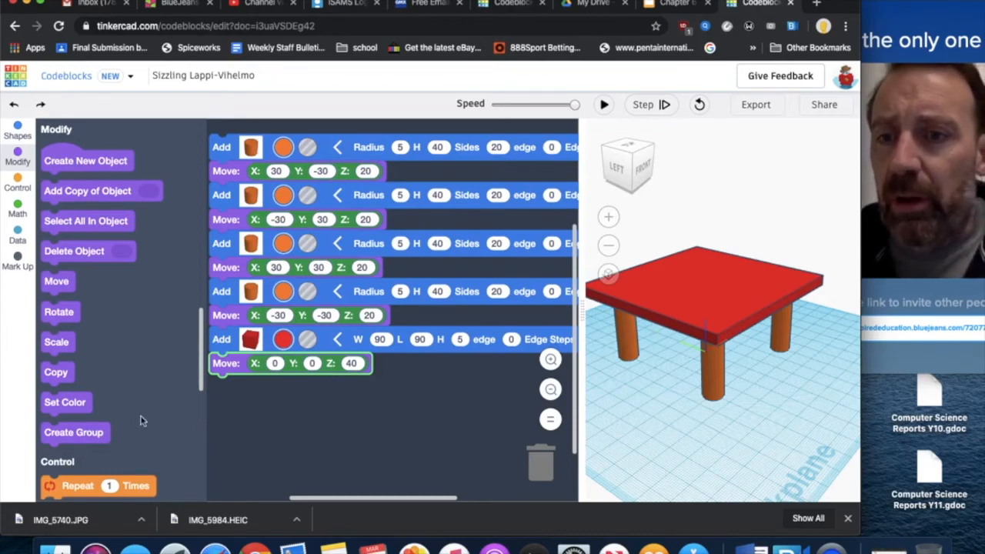
# Attach the yellow Star block below the last Move block and expand its parameters.
pyautogui.scroll(-3, 141, 419)
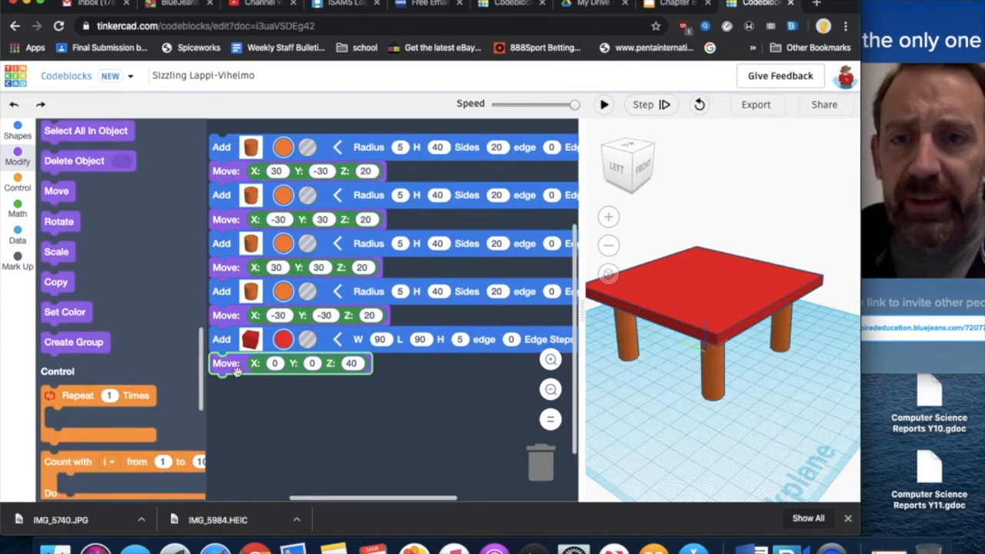
pyautogui.scroll(10, 142, 290)
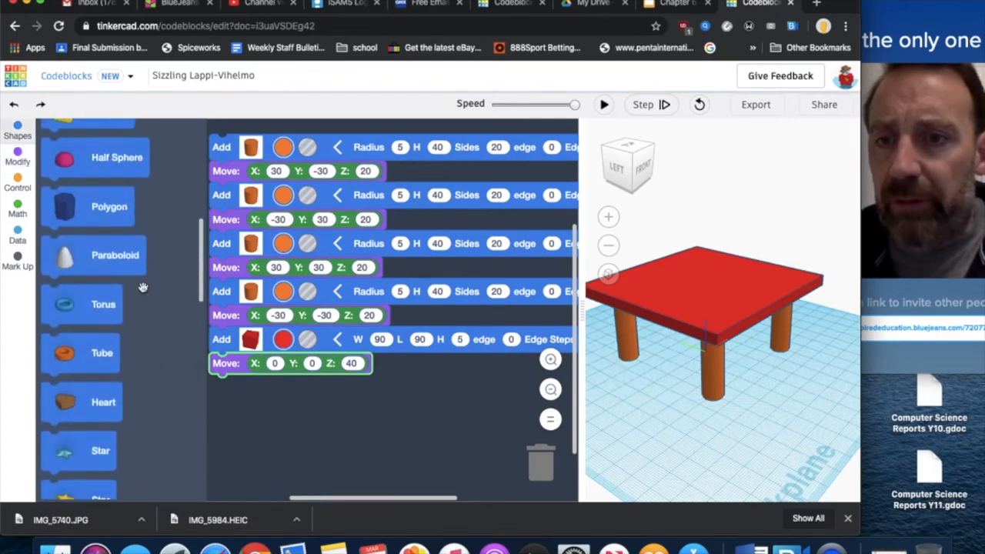
pyautogui.scroll(-1, 116, 385)
pyautogui.scroll(-3, 100, 446)
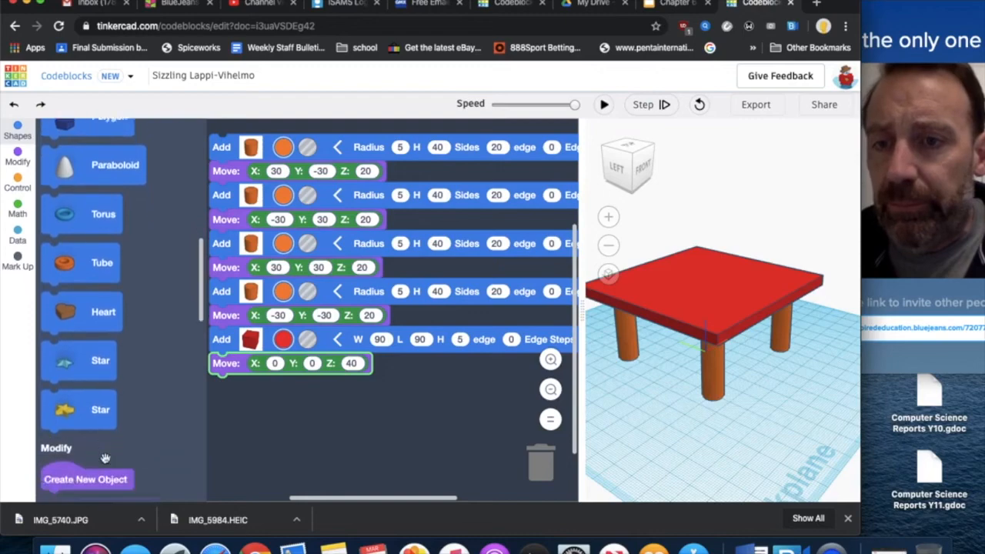
pyautogui.moveTo(69, 381); pyautogui.dragTo(236, 401)
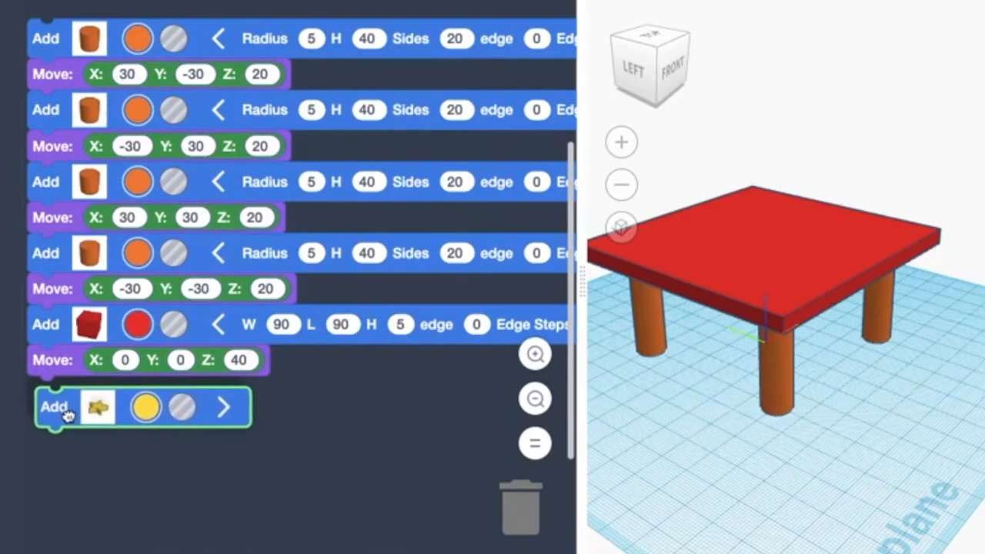
pyautogui.moveTo(68, 415); pyautogui.dragTo(66, 407)
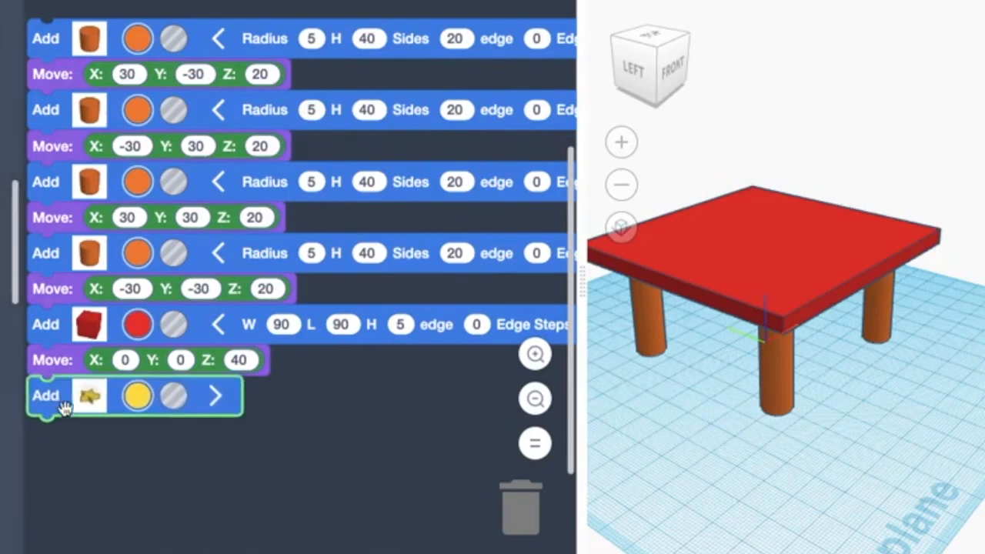
pyautogui.click(222, 406)
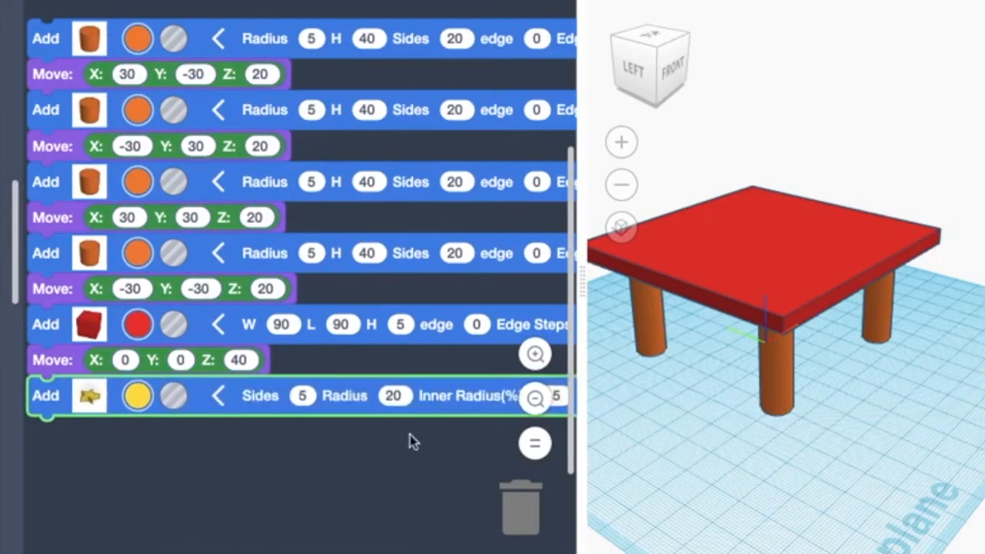
# Set the Star block's number of sides to 12.
pyautogui.click(303, 396)
pyautogui.write('12')
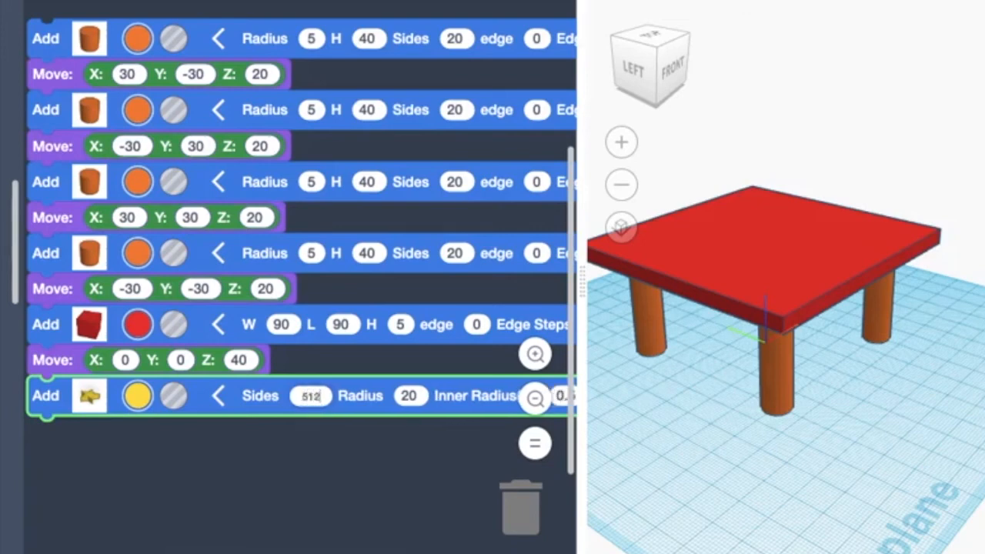
pyautogui.press('BackSpace')
pyautogui.press('BackSpace')
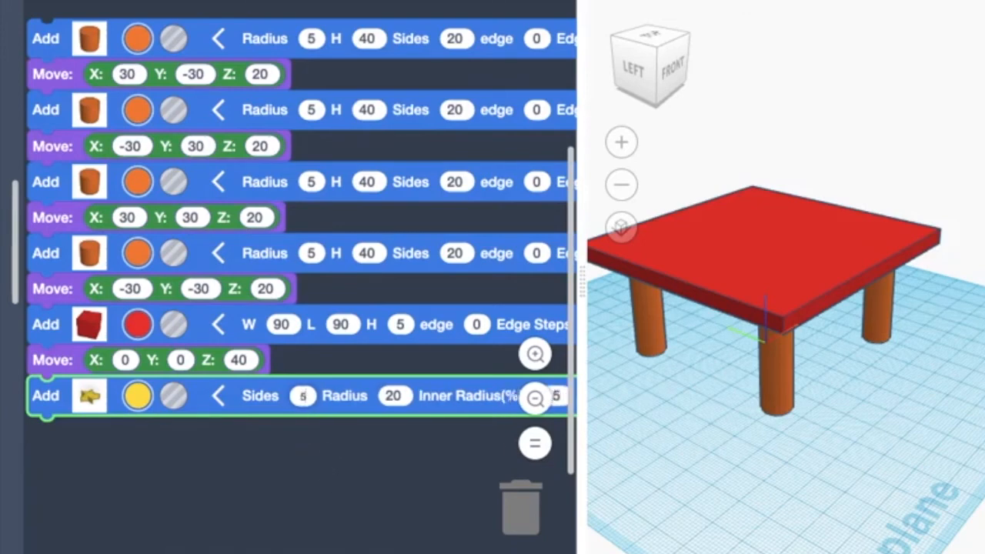
pyautogui.press('BackSpace')
pyautogui.write('12')
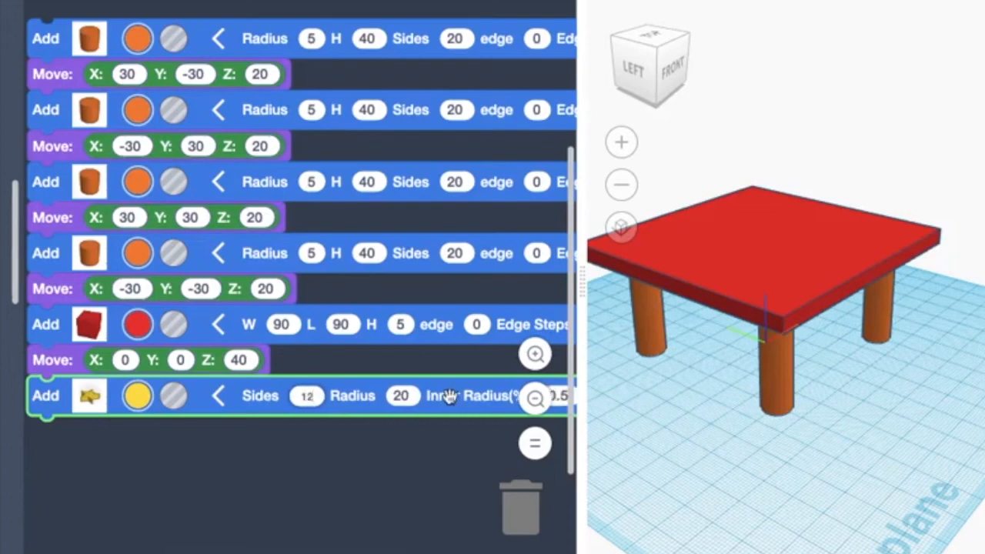
# Widen the code area and set the Star block's radius to 10.
pyautogui.click(401, 396)
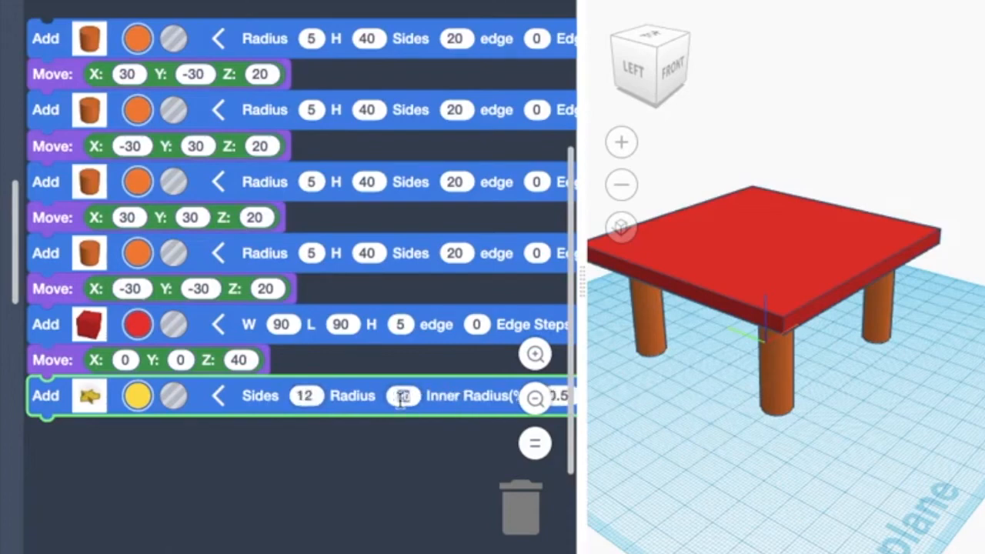
pyautogui.moveTo(581, 120); pyautogui.dragTo(668, 119)
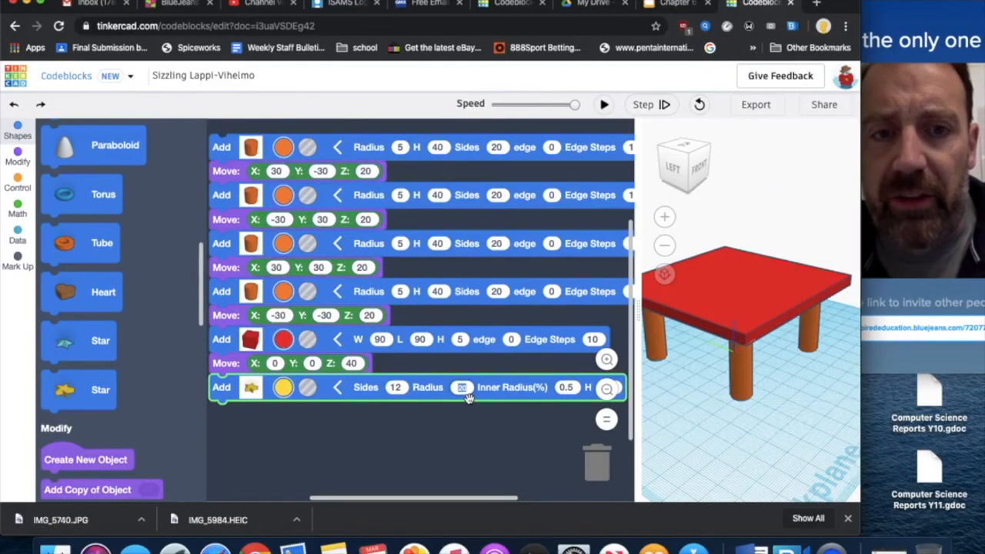
pyautogui.write('10')
pyautogui.click(435, 430)
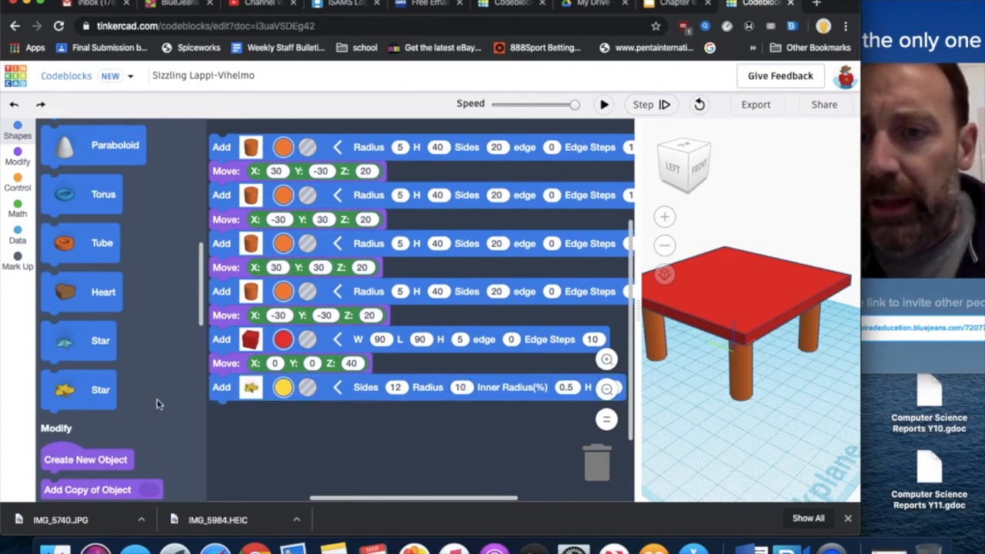
# Attach a Rotate block below the Star block, using Axis x and 90 degrees.
pyautogui.scroll(-3, 158, 404)
pyautogui.scroll(-2, 158, 404)
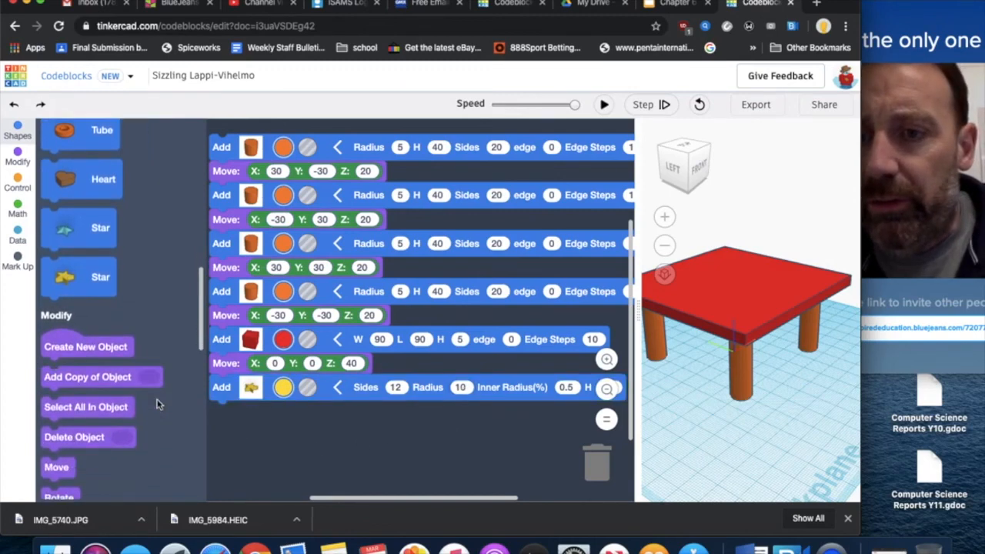
pyautogui.scroll(-5, 157, 405)
pyautogui.moveTo(59, 392); pyautogui.dragTo(228, 429)
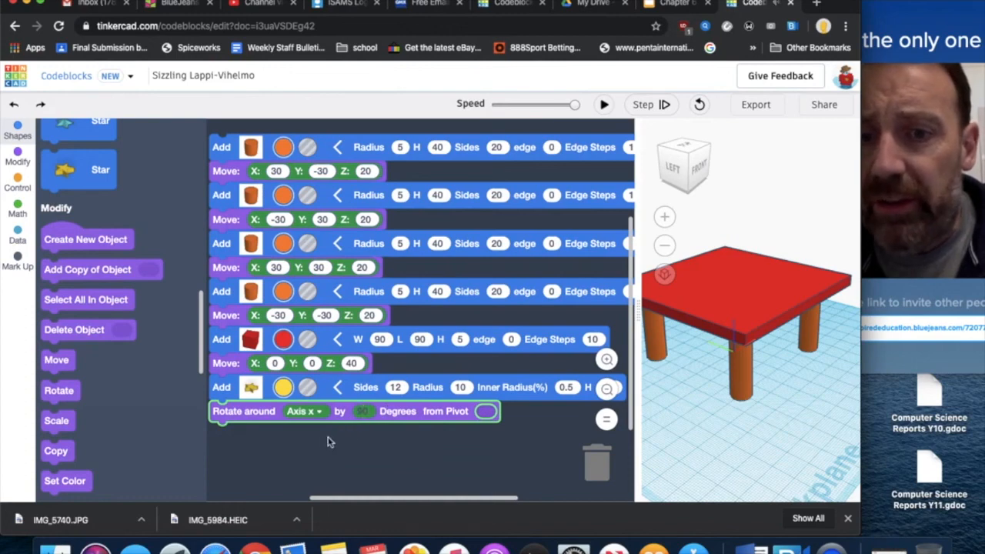
pyautogui.click(328, 442)
# Attach a Move block with Z set to 60 below the Rotate block, and run the program to inspect the star.
pyautogui.click(56, 359)
pyautogui.moveTo(271, 411); pyautogui.dragTo(231, 435)
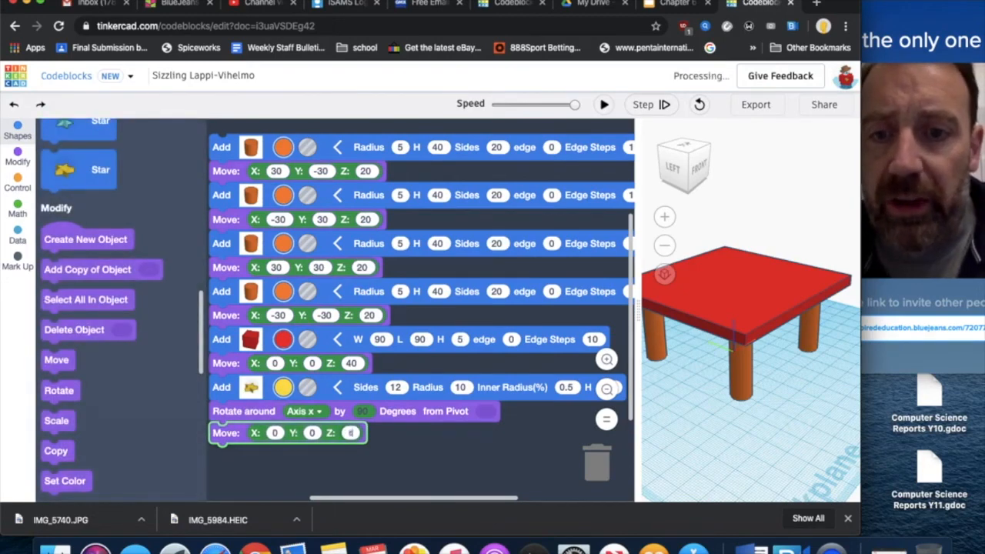
pyautogui.click(393, 448)
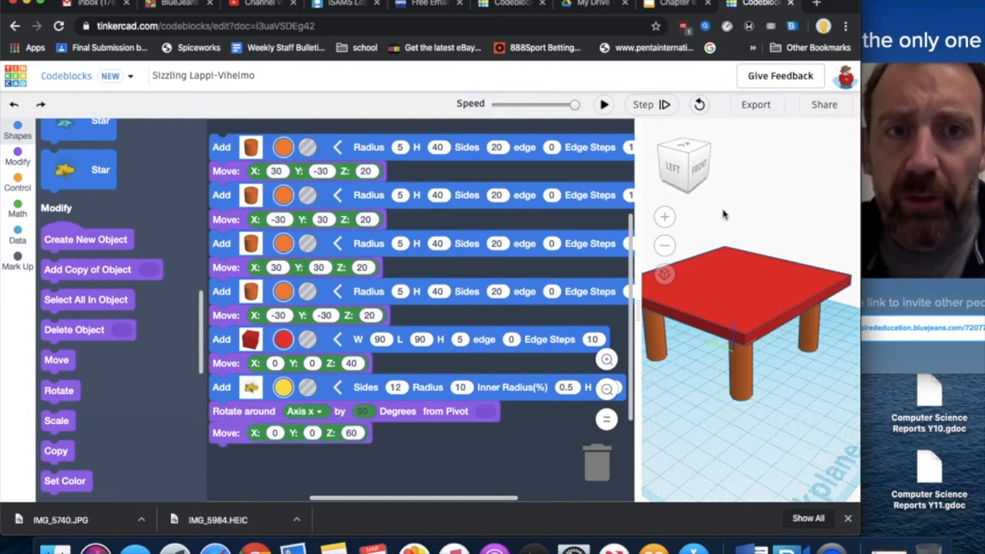
pyautogui.click(606, 105)
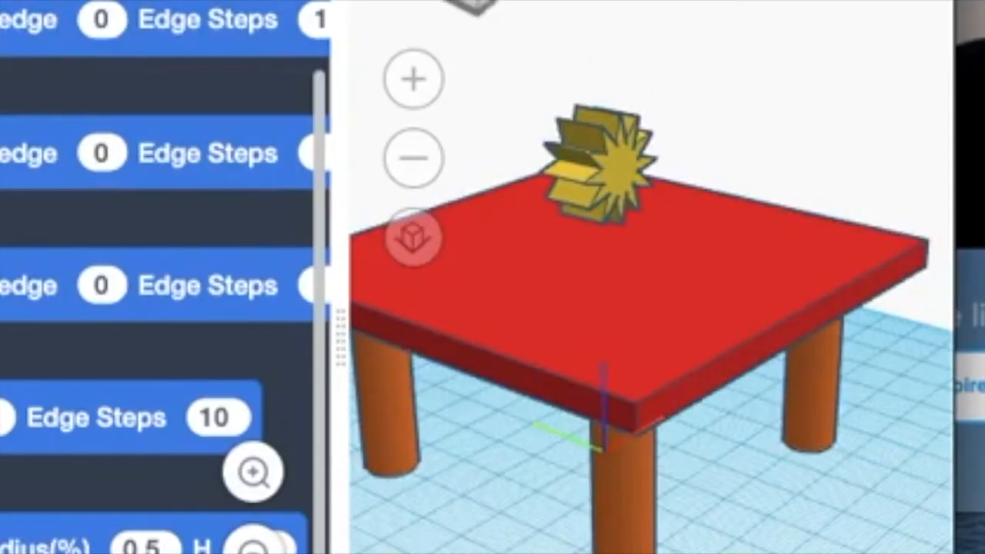
pyautogui.moveTo(646, 308); pyautogui.dragTo(747, 357, button='right')
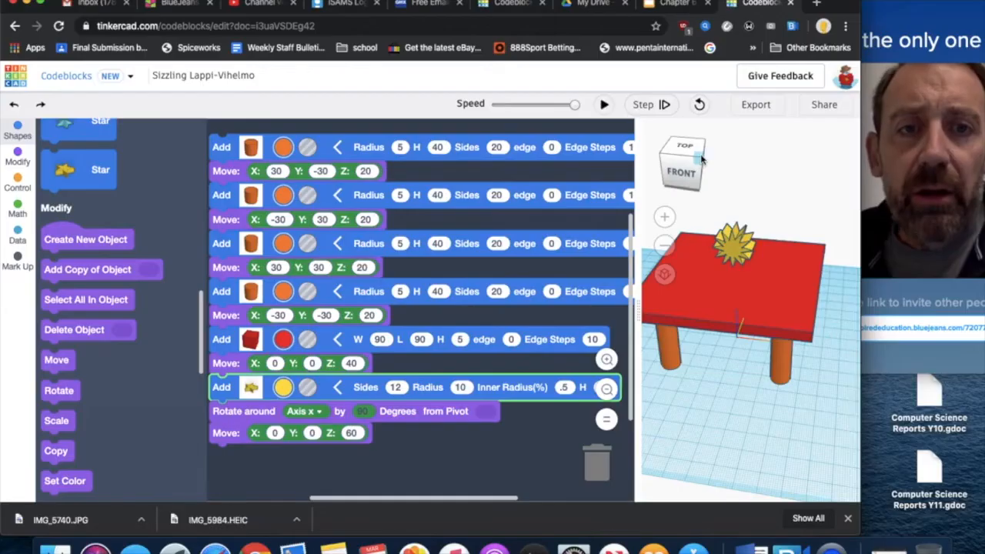
pyautogui.moveTo(701, 157); pyautogui.dragTo(687, 158)
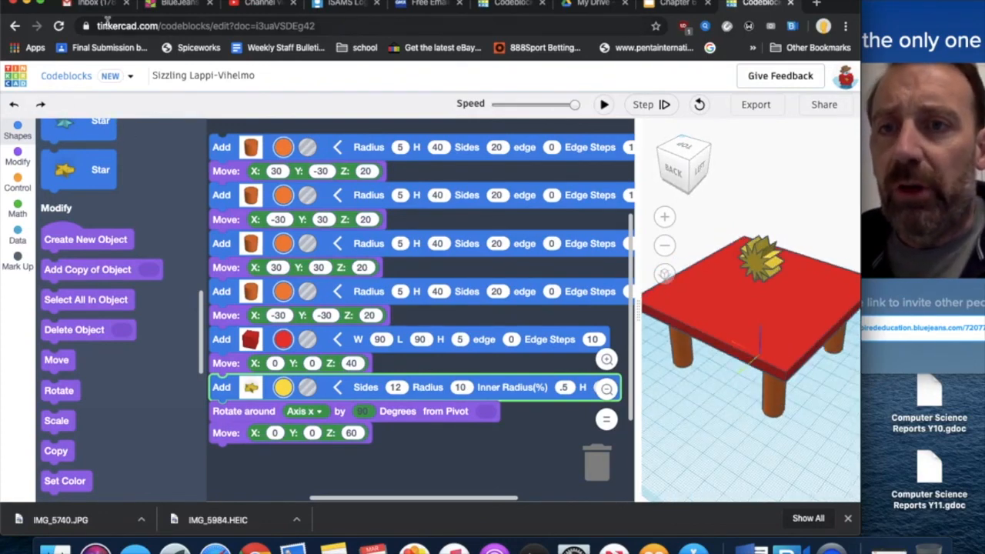
# Rename the design as Table and leave the Codeblocks editor for the Tinkercad home page.
pyautogui.click(251, 75)
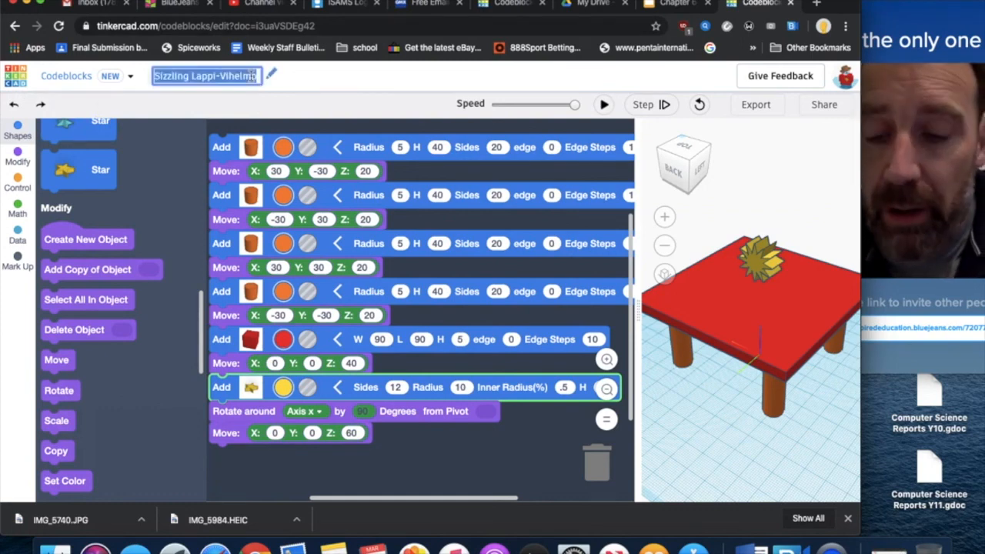
pyautogui.write('Table')
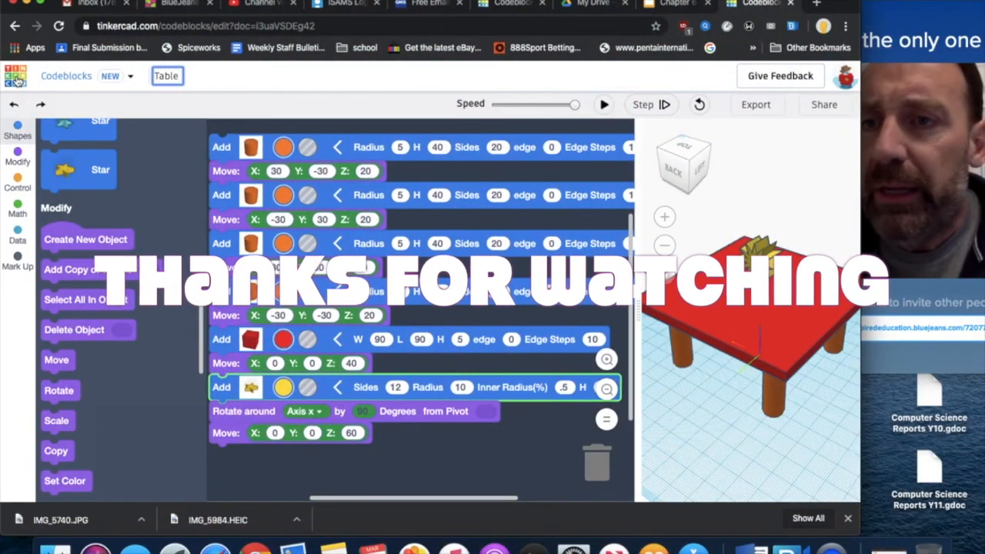
pyautogui.click(16, 80)
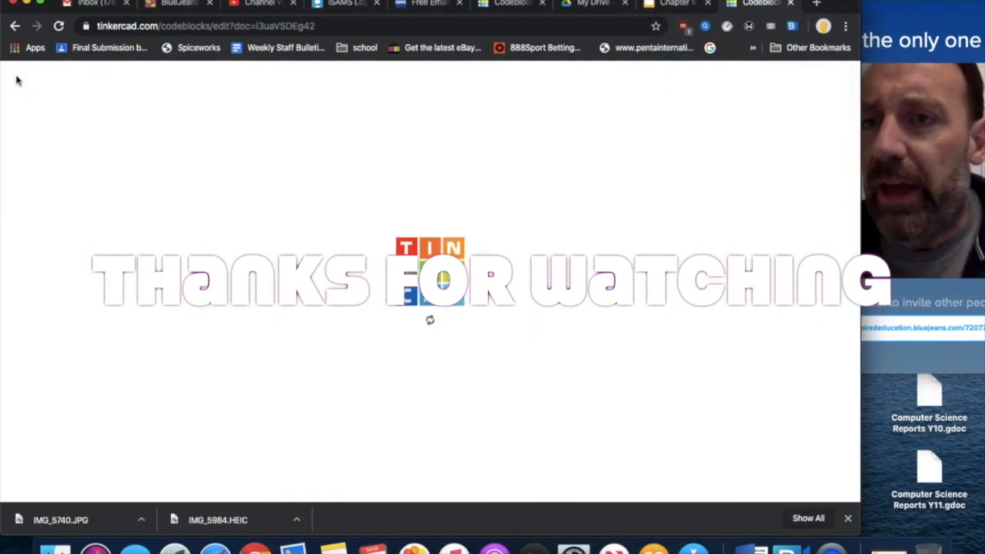